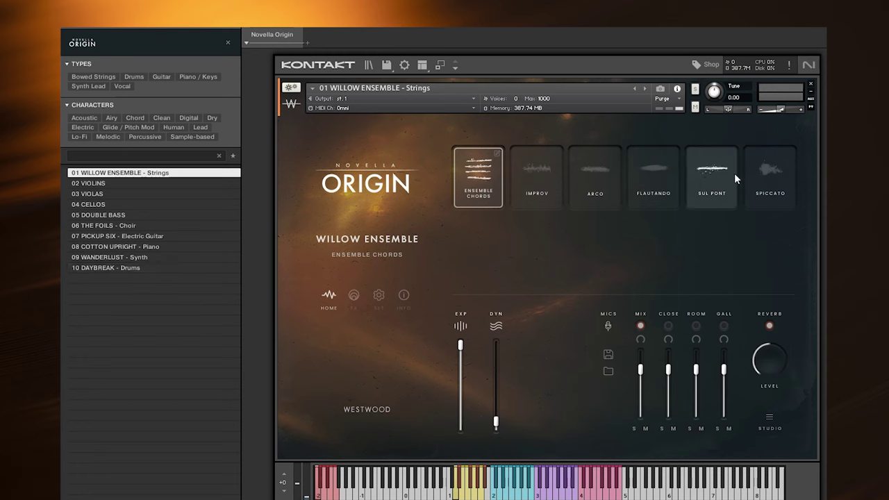
- Switch Willow Ensemble articulations using the lowest keyswitches on the virtual keyboard, layering Flautando with Sul Pont
{"action": "left_click", "coordinate": [318, 493]}
{"action": "left_click", "coordinate": [318, 493]}
{"action": "left_click", "coordinate": [316, 490]}
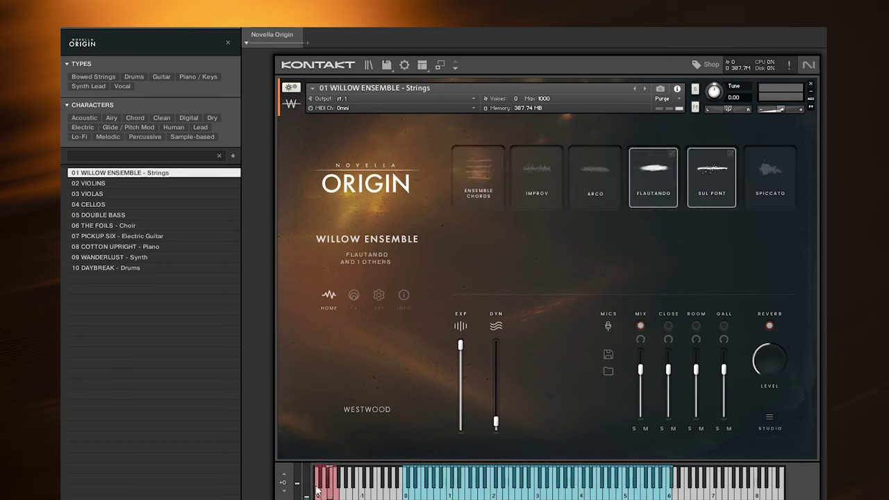
{"action": "left_click", "coordinate": [316, 490]}
{"action": "left_click", "coordinate": [316, 489]}
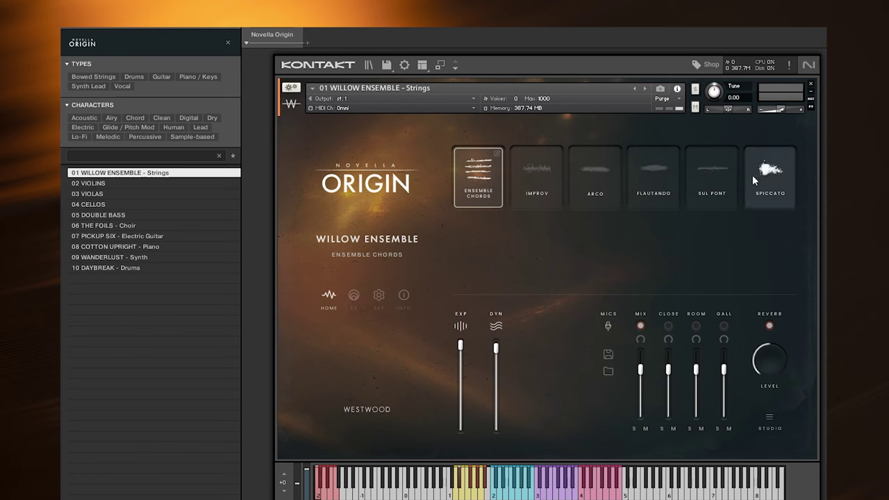
- Audition Willow Ensemble's Improv, Arco, Flautando, Sul Pont and Spiccato articulations in turn, raising the Mix mic level during Sul Pont
{"action": "left_click", "coordinate": [533, 196]}
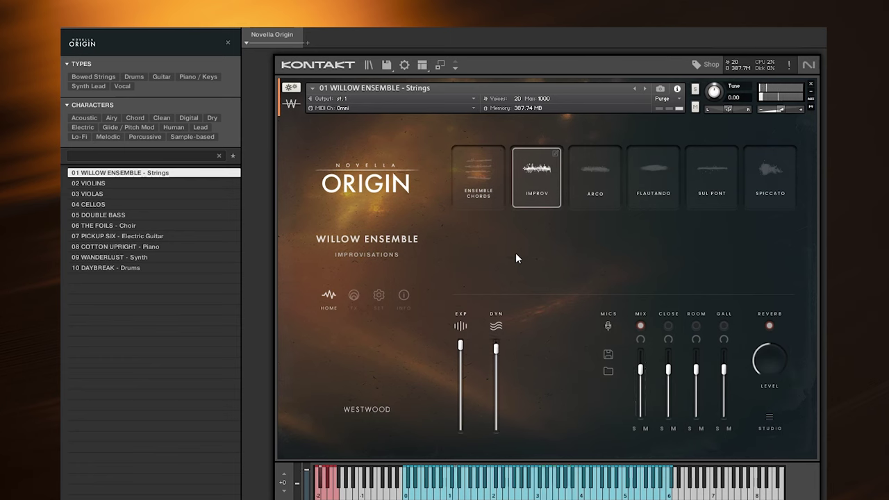
{"action": "left_click", "coordinate": [579, 202]}
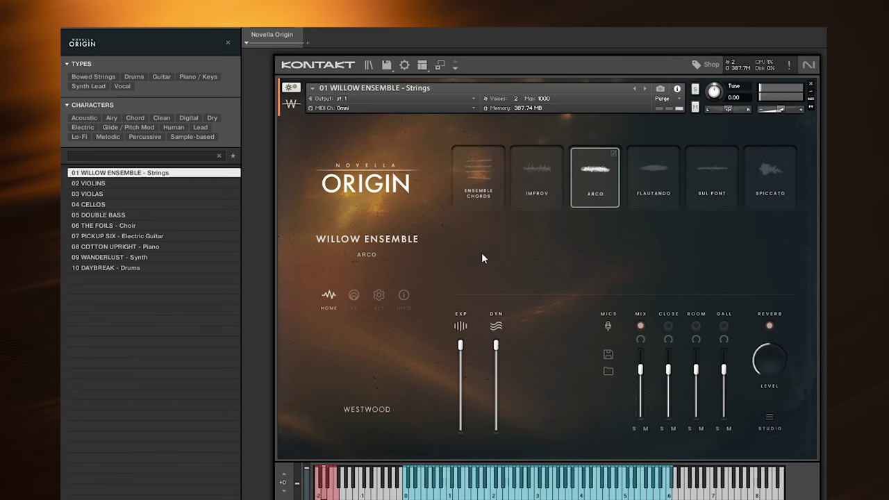
{"action": "left_click", "coordinate": [641, 170]}
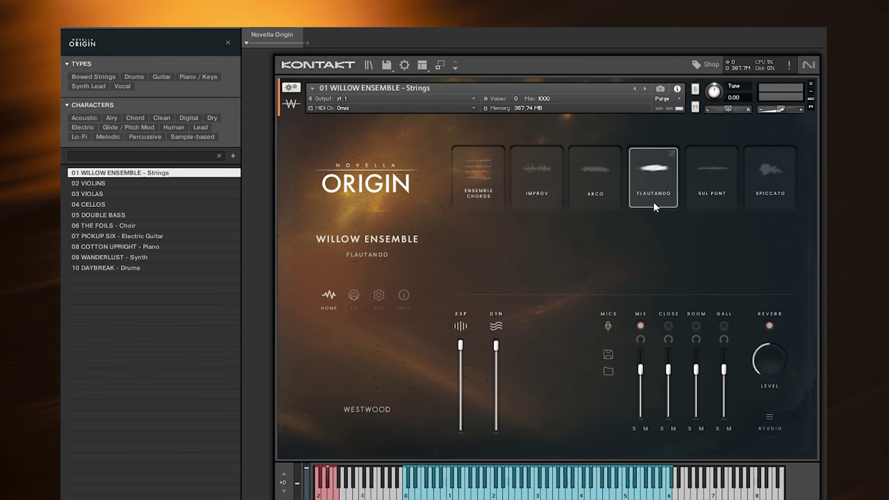
{"action": "left_click", "coordinate": [703, 195]}
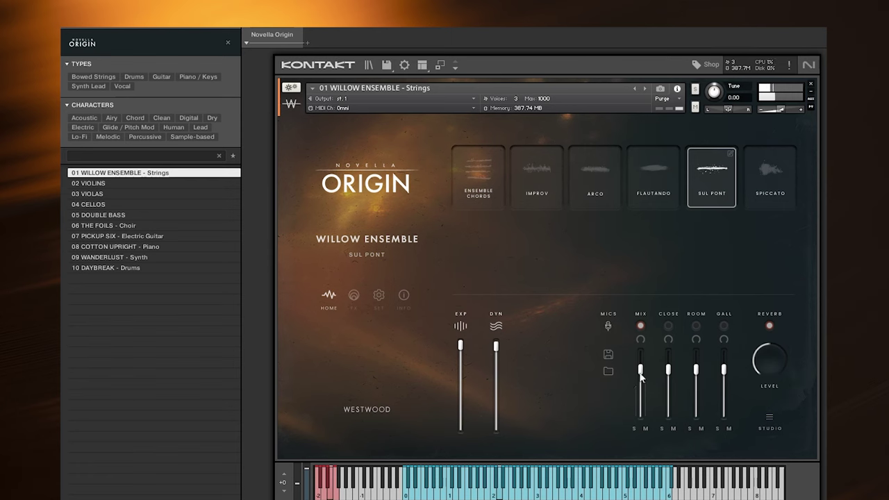
{"action": "left_click_drag", "start_coordinate": [642, 372], "coordinate": [652, 321]}
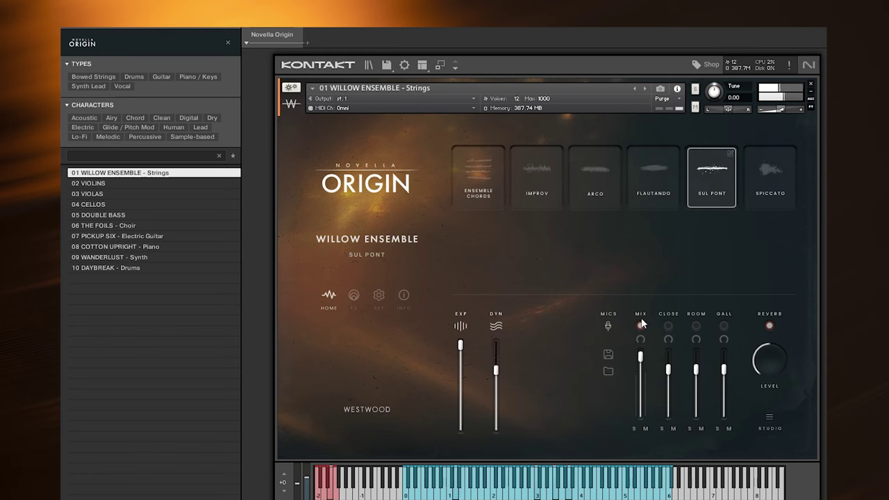
{"action": "left_click", "coordinate": [780, 200]}
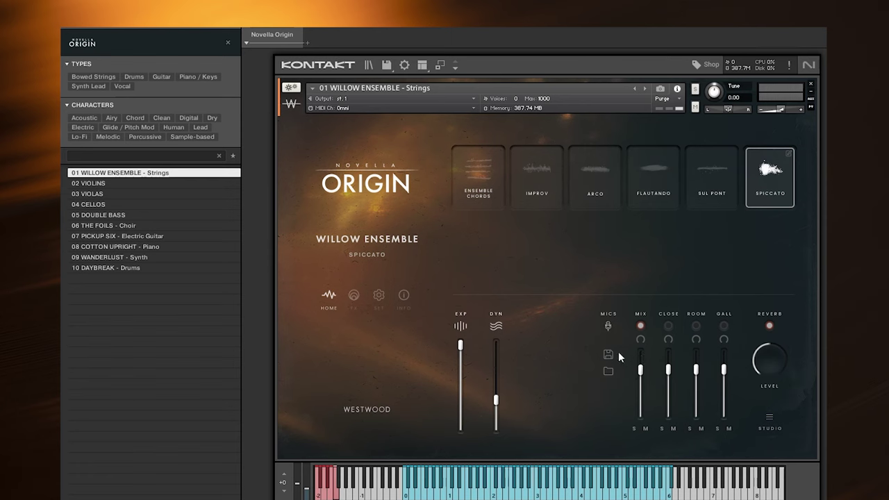
- Compare the mic positions on Spiccato by enabling them together, then isolating the Close mic and the Room mic in turn
{"action": "left_click", "coordinate": [696, 325]}
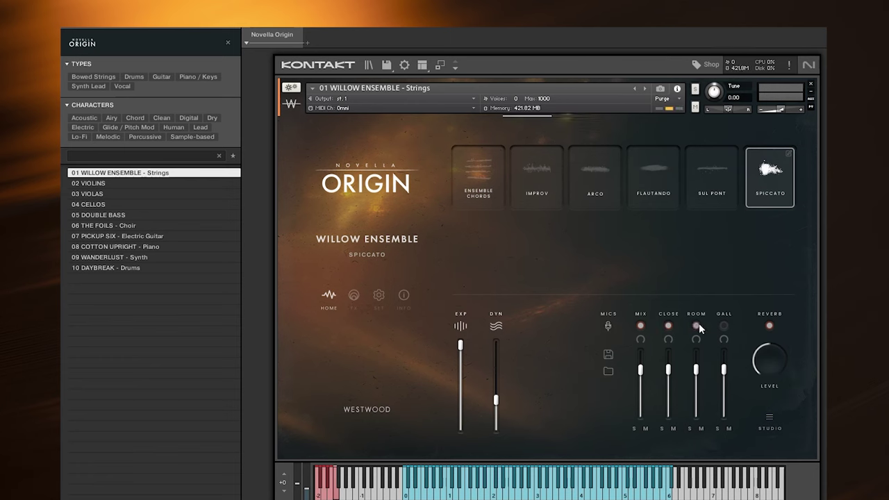
{"action": "left_click", "coordinate": [723, 325]}
{"action": "left_click", "coordinate": [640, 325]}
{"action": "left_click", "coordinate": [695, 325]}
{"action": "left_click", "coordinate": [723, 325]}
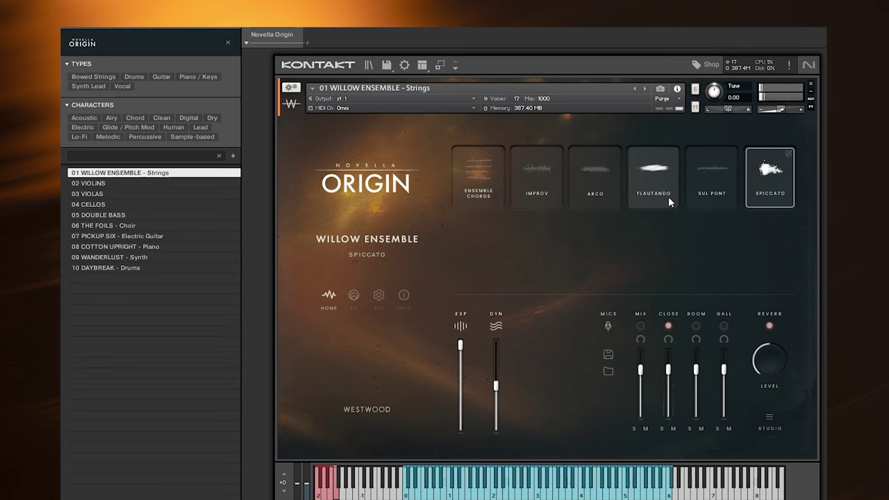
{"action": "left_click", "coordinate": [668, 325]}
{"action": "left_click", "coordinate": [695, 326]}
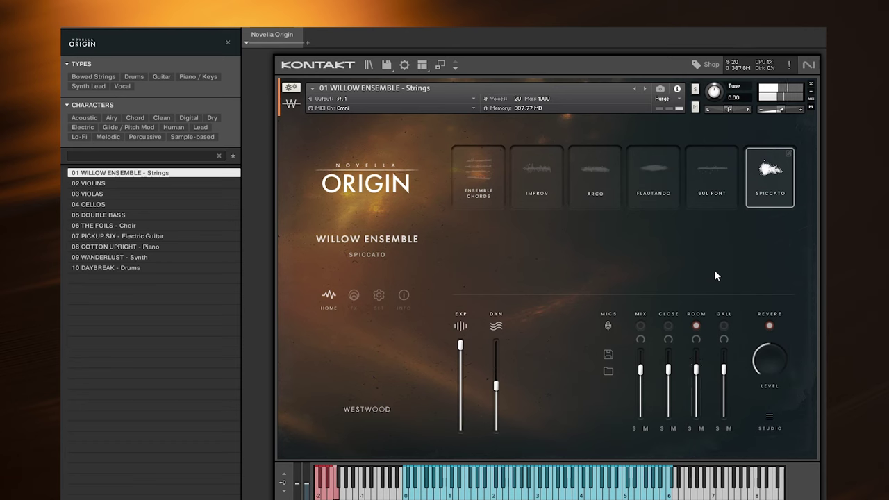
- Raise the Room mic level slightly and turn off the Room, Close and Gall mics, leaving only the Mix mic on
{"action": "left_click", "coordinate": [692, 324]}
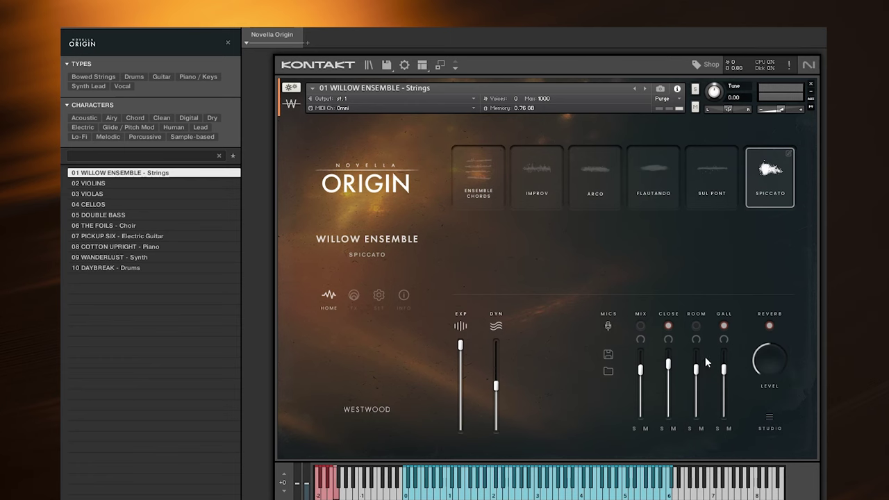
{"action": "left_click_drag", "start_coordinate": [696, 365], "coordinate": [696, 366]}
{"action": "left_click", "coordinate": [668, 326]}
{"action": "left_click", "coordinate": [723, 325]}
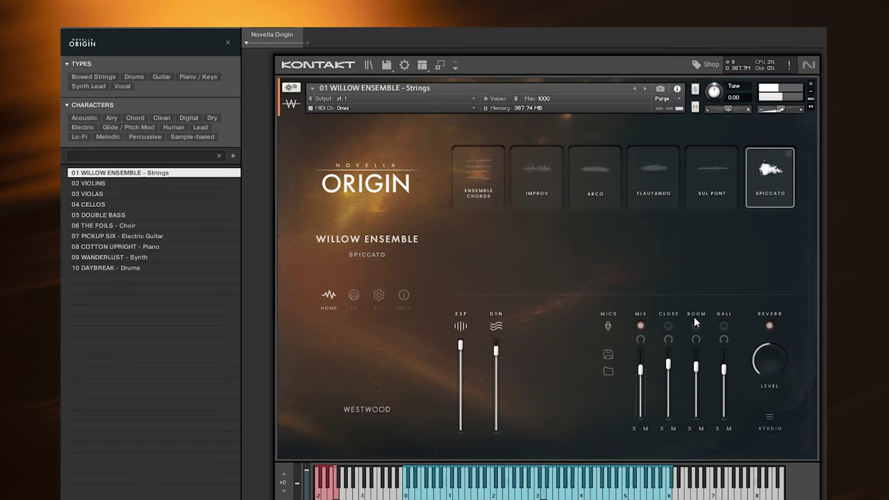
- Select the Flautando articulation and view the available reverb types, keeping Studio
{"action": "left_click", "coordinate": [656, 177]}
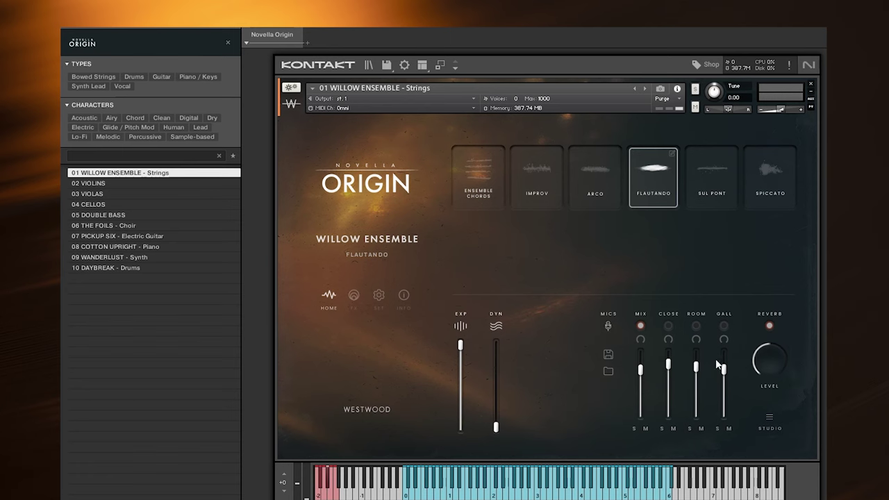
{"action": "left_click", "coordinate": [769, 418]}
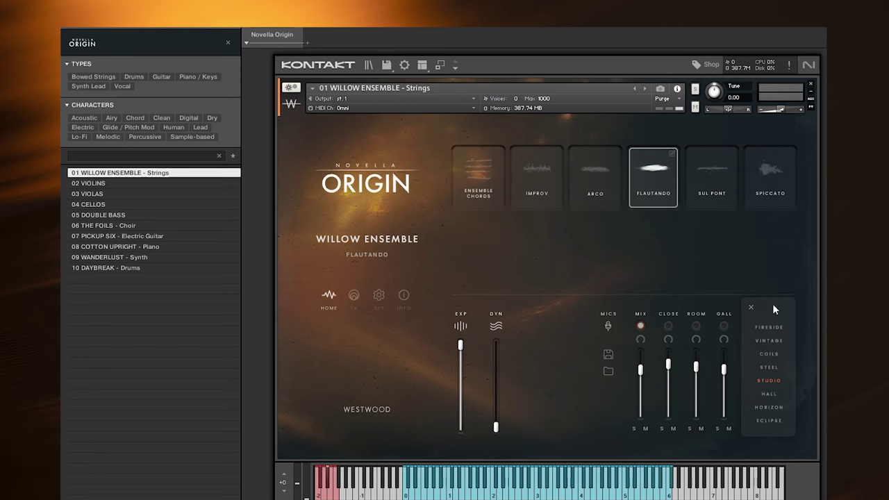
{"action": "left_click", "coordinate": [751, 307]}
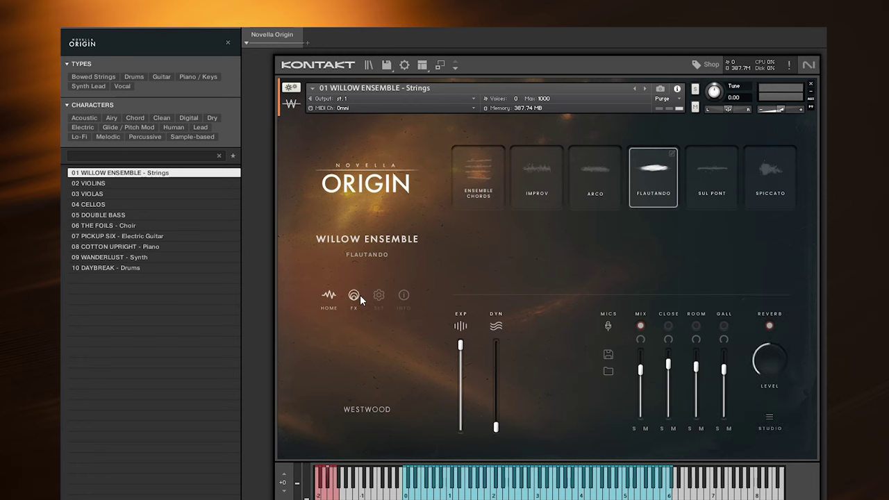
- Review the instrument's effects, settings and info pages, and return to its home page
{"action": "left_click", "coordinate": [357, 294]}
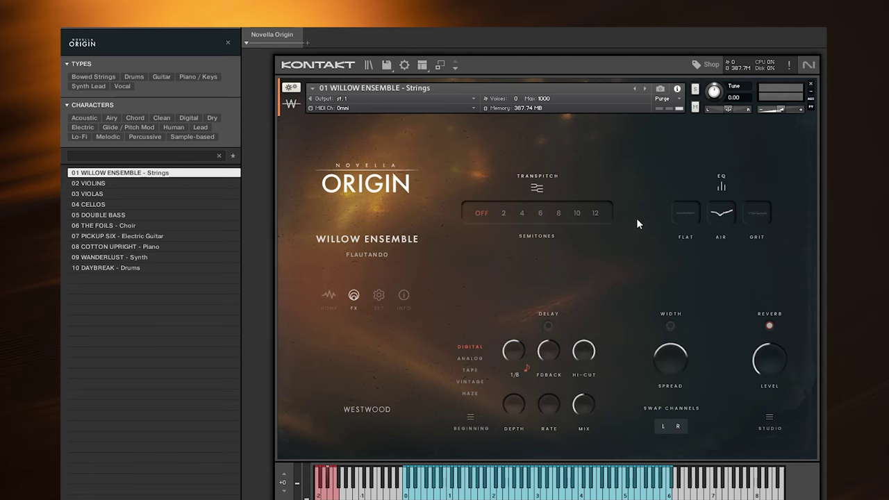
{"action": "left_click", "coordinate": [378, 295]}
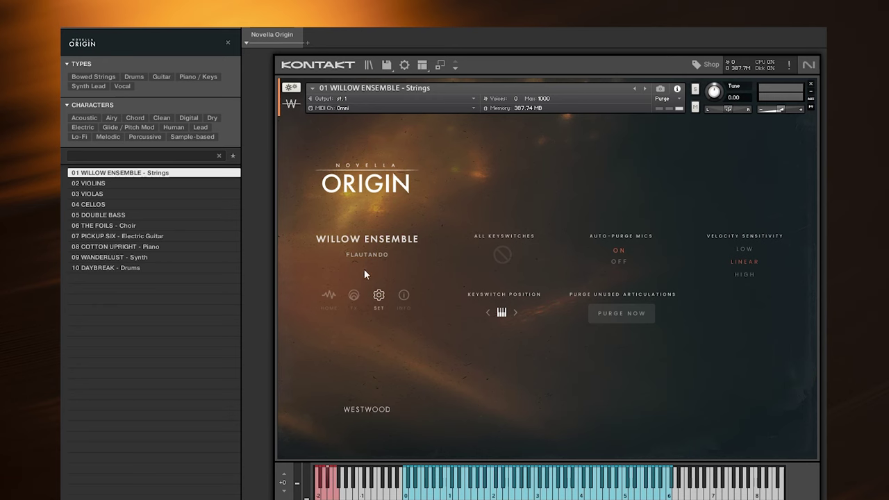
{"action": "left_click", "coordinate": [403, 297]}
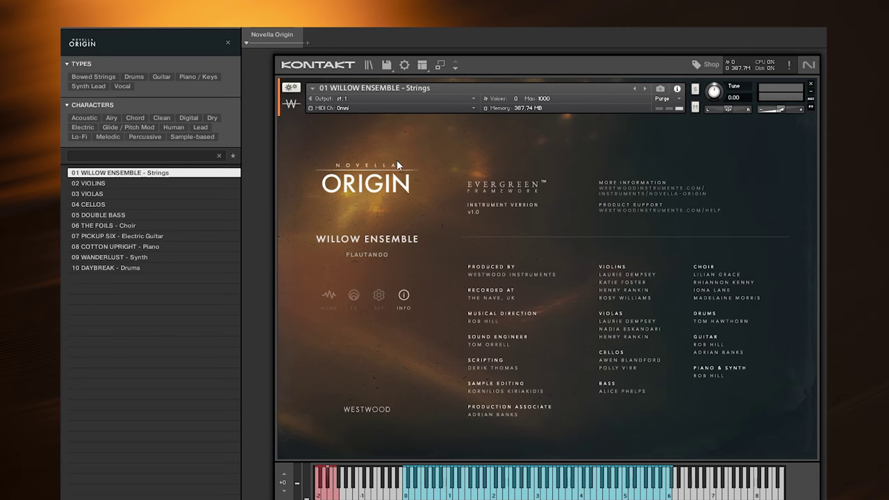
{"action": "left_click", "coordinate": [331, 291]}
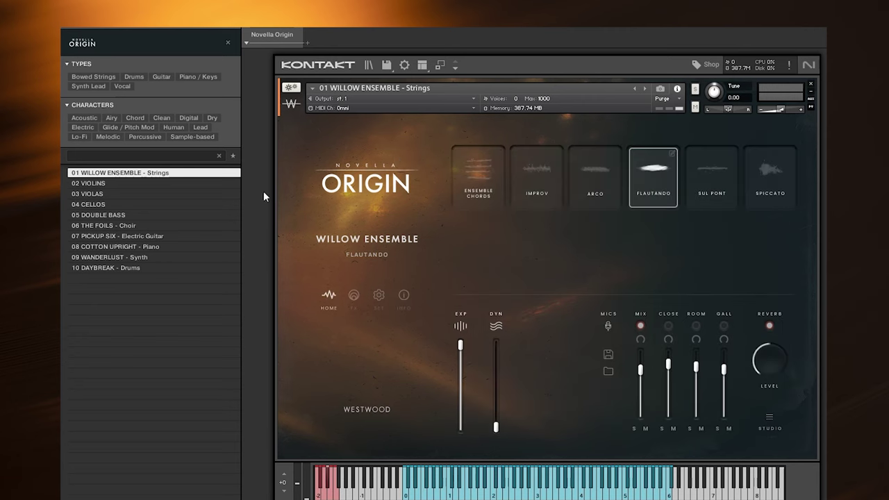
- Load the 02 Violins instrument and compare its Legato and Vivid Legato articulations
{"action": "double_click", "coordinate": [143, 184]}
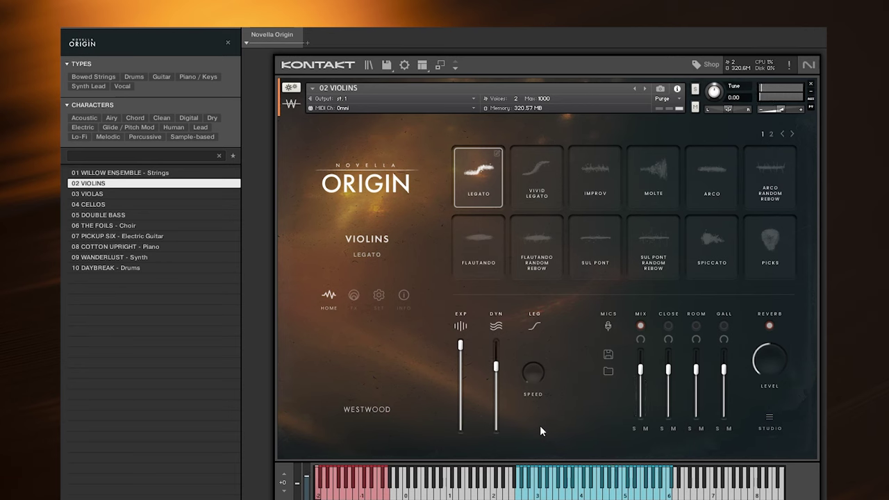
{"action": "left_click", "coordinate": [536, 175]}
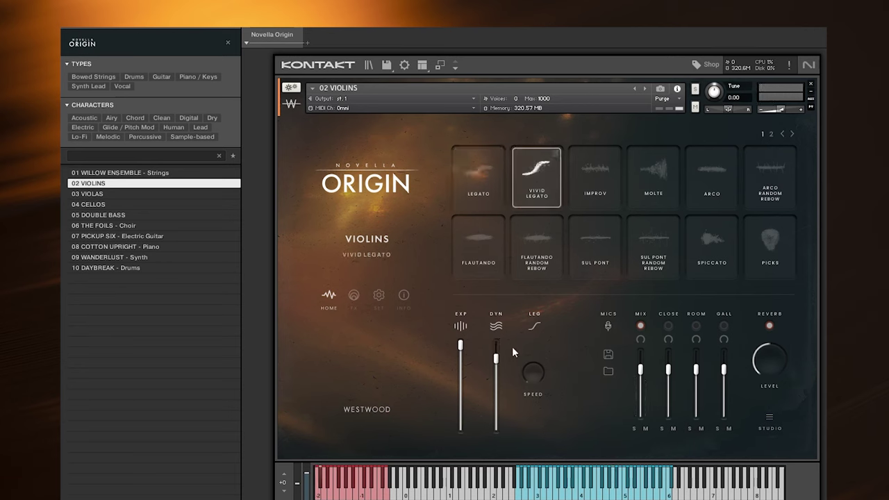
{"action": "left_click", "coordinate": [149, 186]}
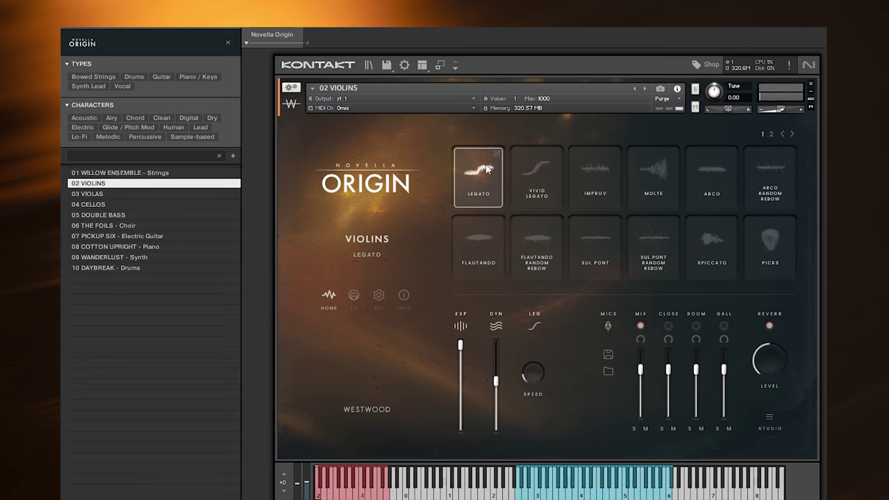
{"action": "left_click", "coordinate": [535, 173]}
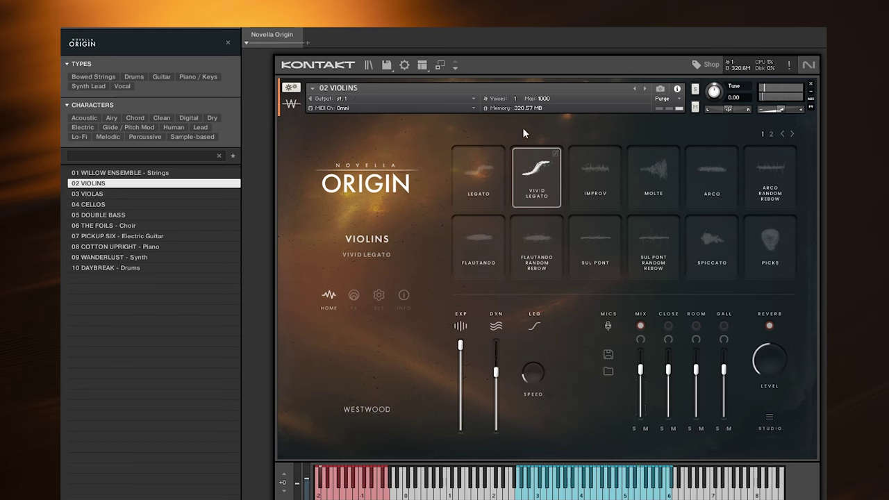
- Audition the Violins' Improv, Flautando Random Rebow and Spiccato articulations in turn
{"action": "left_click", "coordinate": [594, 174]}
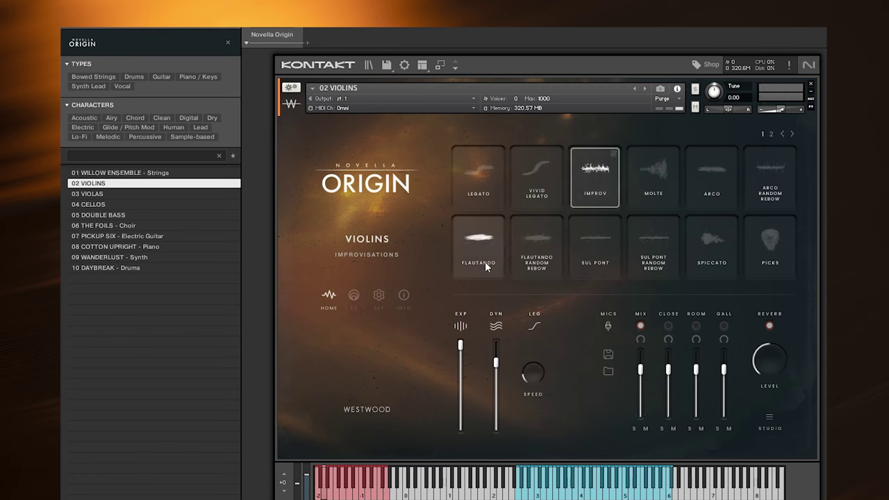
{"action": "left_click", "coordinate": [551, 275]}
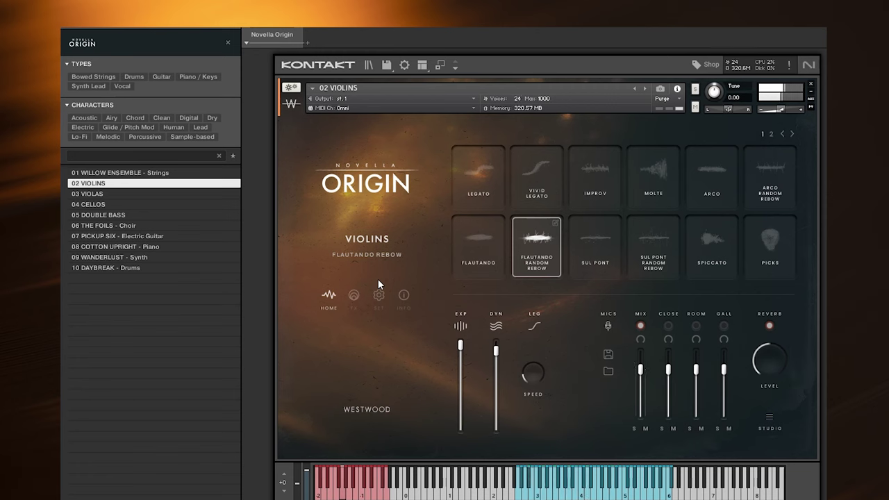
{"action": "left_click", "coordinate": [715, 244]}
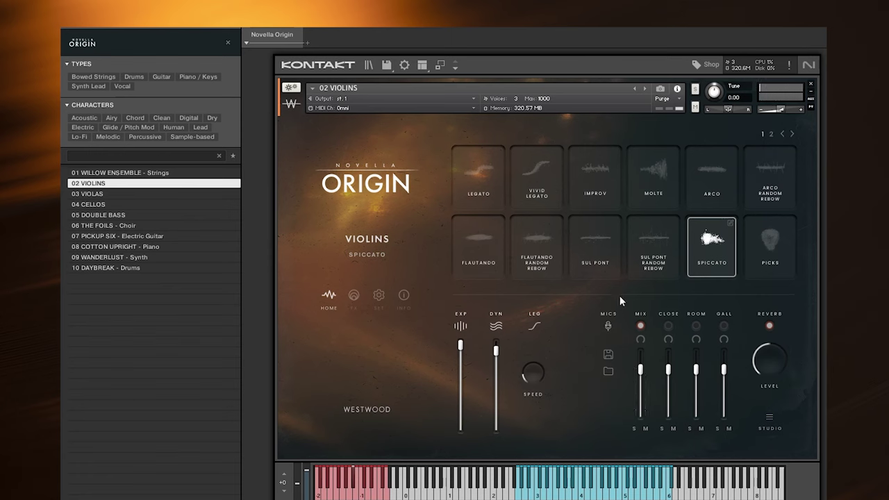
- Load the 03 Violas instrument and audition its Arco, Arco Random Rebow, Sul Pont and Picks articulations
{"action": "double_click", "coordinate": [139, 194]}
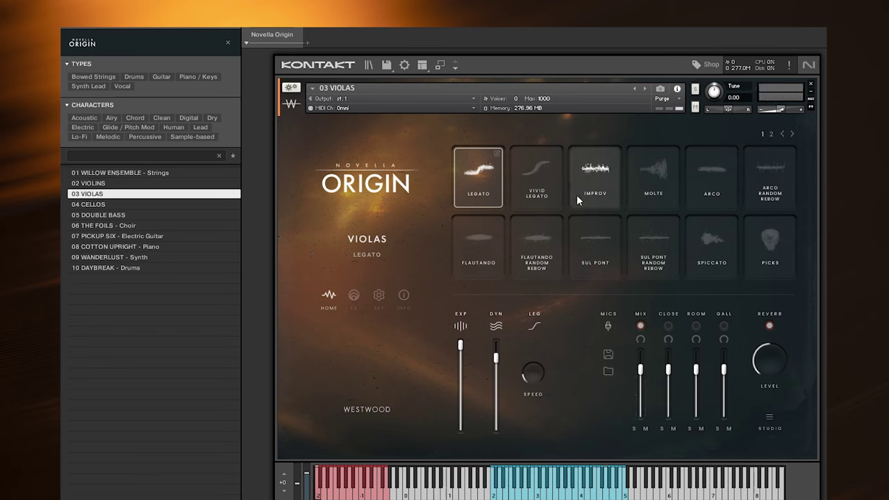
{"action": "left_click", "coordinate": [691, 186]}
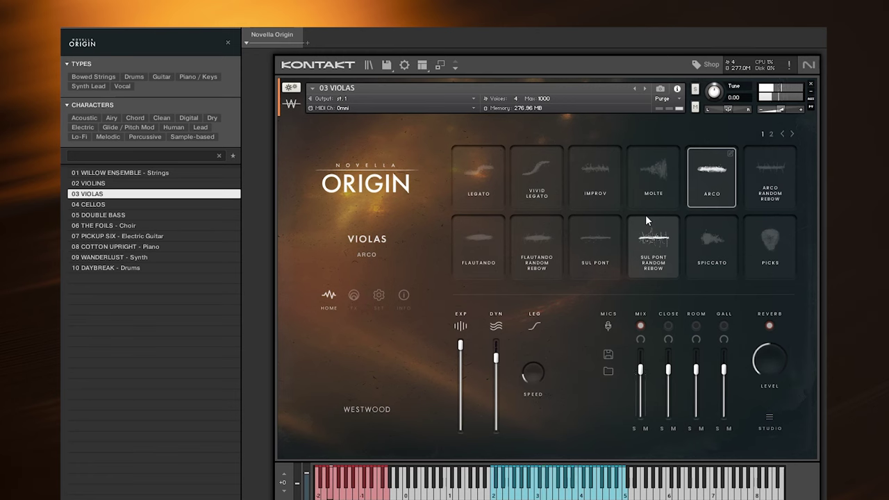
{"action": "left_click", "coordinate": [751, 148]}
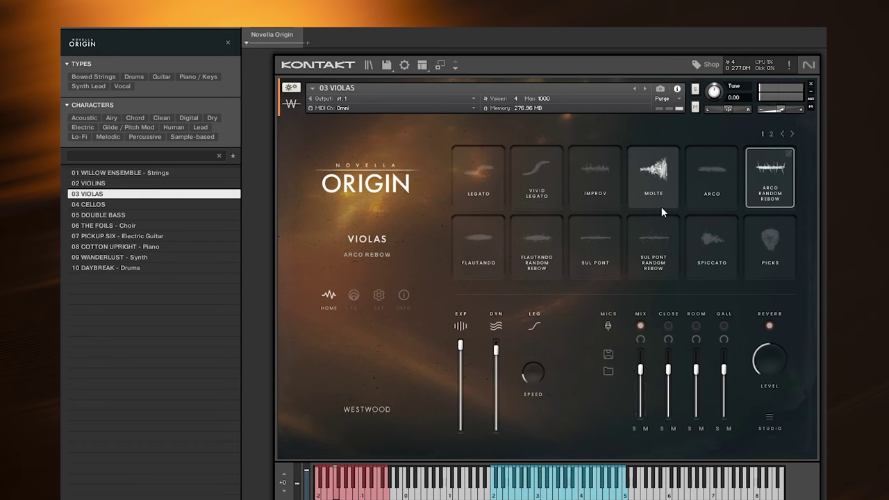
{"action": "left_click", "coordinate": [584, 249]}
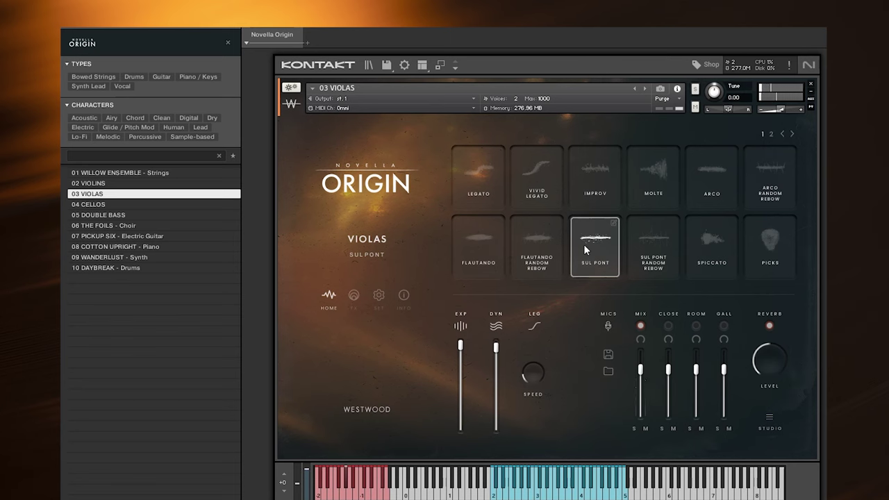
{"action": "left_click", "coordinate": [773, 255]}
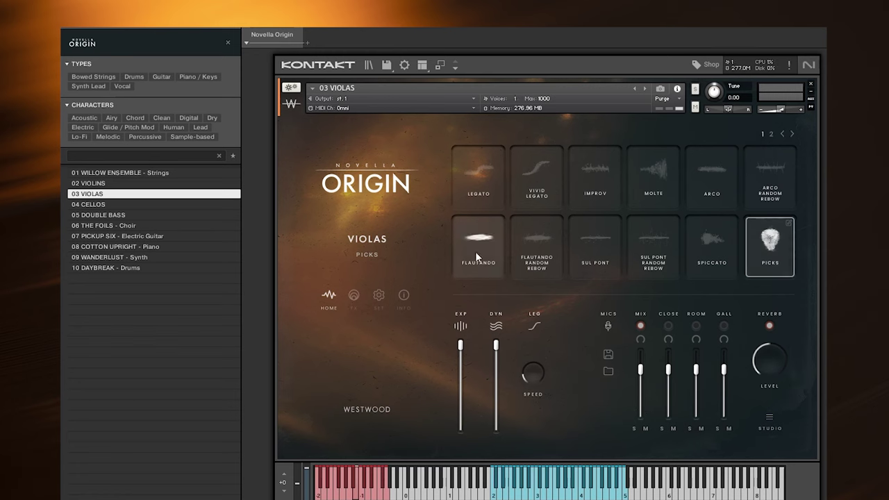
- Load the 04 Cellos instrument, raise its Mix mic level slightly and select the Improv articulation
{"action": "left_click", "coordinate": [99, 205]}
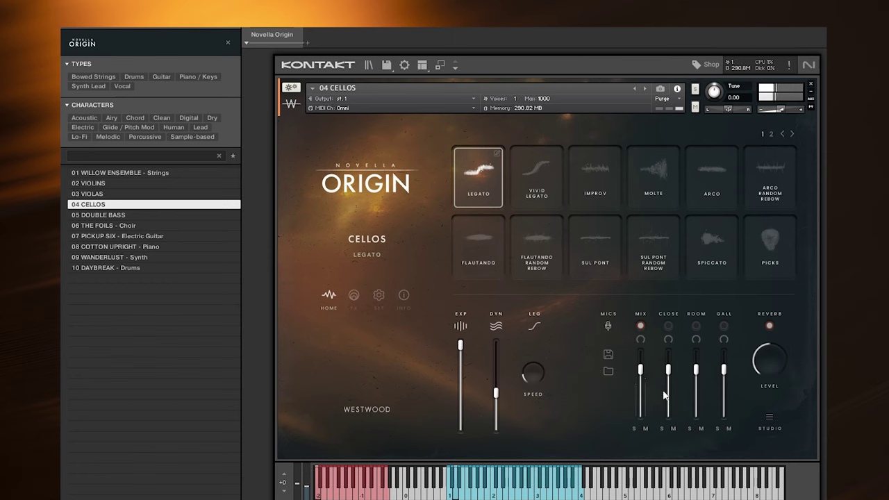
{"action": "left_click_drag", "start_coordinate": [639, 368], "coordinate": [640, 358]}
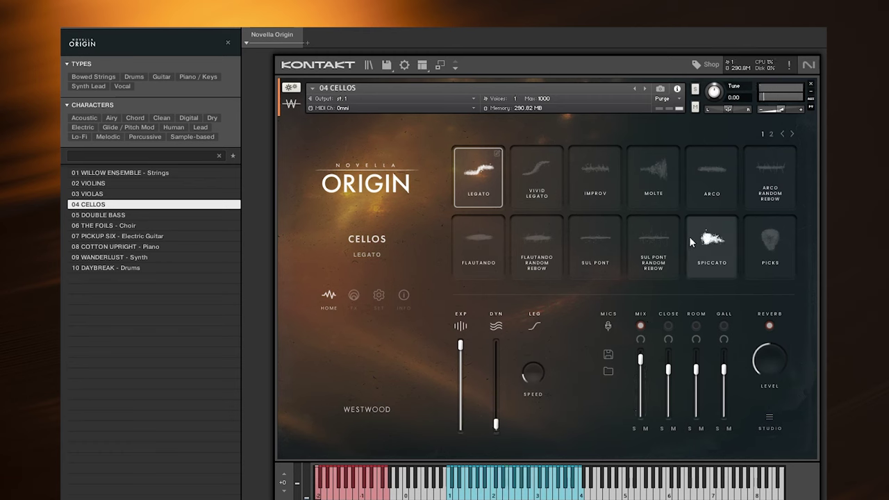
{"action": "left_click", "coordinate": [574, 190]}
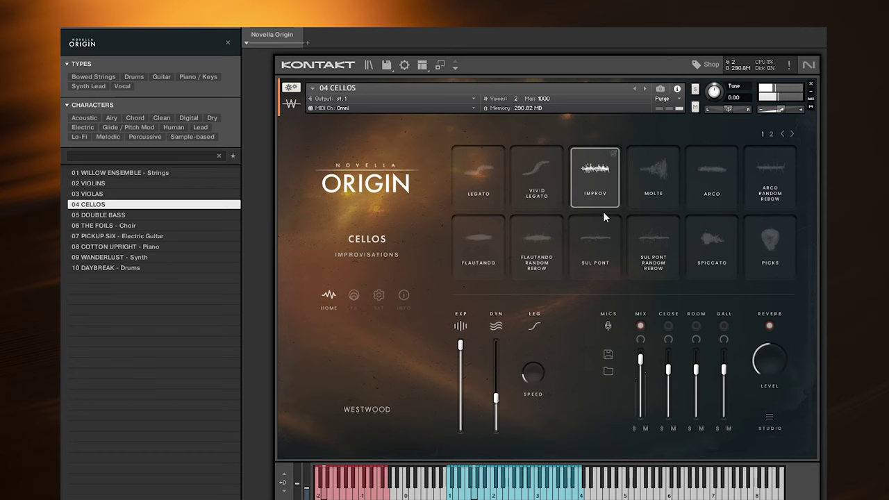
- Audition the Cellos' Sul Pont Random Rebow, Spiccato and Picks articulations, lowering the Mix mic level slightly
{"action": "left_click", "coordinate": [653, 245]}
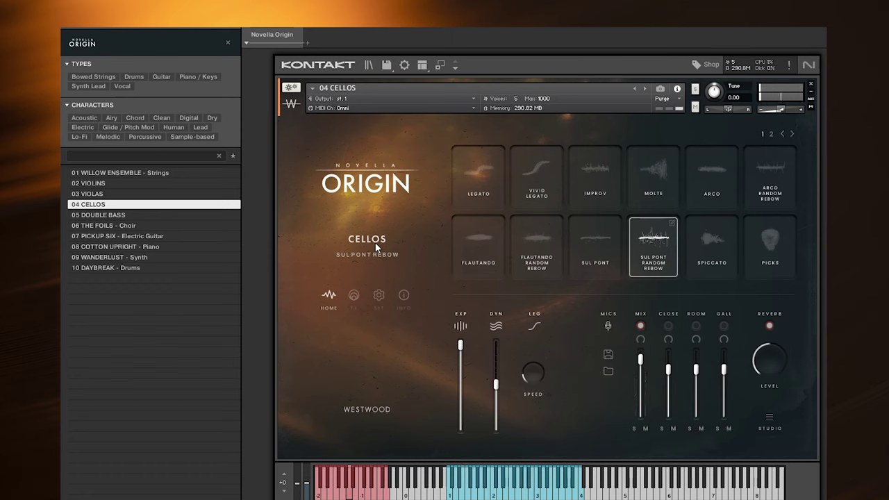
{"action": "left_click", "coordinate": [712, 247]}
{"action": "left_click_drag", "start_coordinate": [640, 359], "coordinate": [640, 382]}
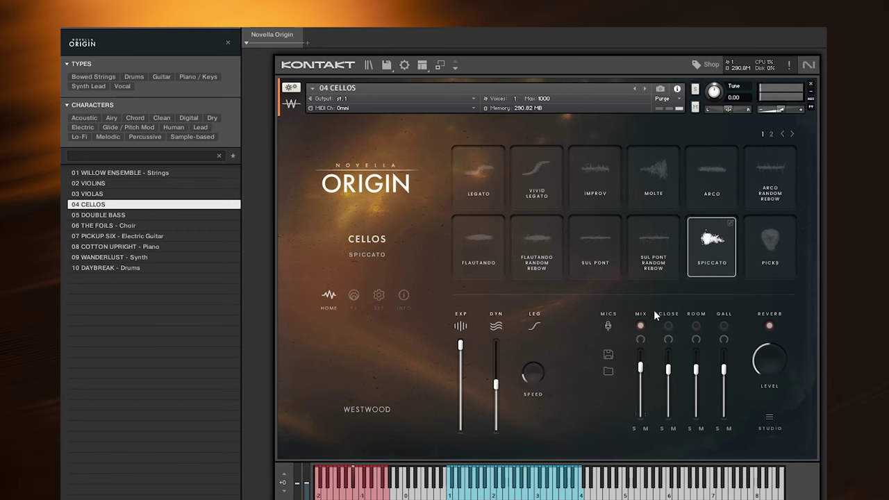
{"action": "left_click", "coordinate": [757, 266]}
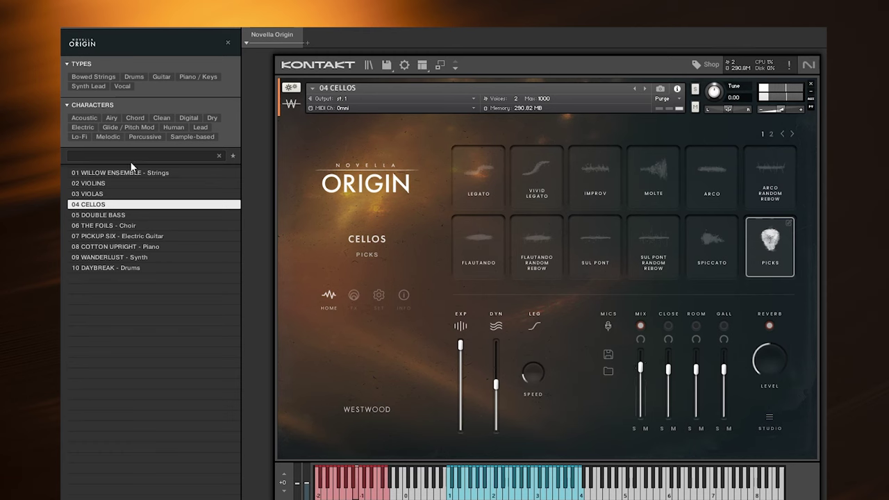
- Load the 05 Double Bass instrument and audition its Flautando, Flautando to Sul Pont, Spiccato and Picks articulations
{"action": "double_click", "coordinate": [133, 215]}
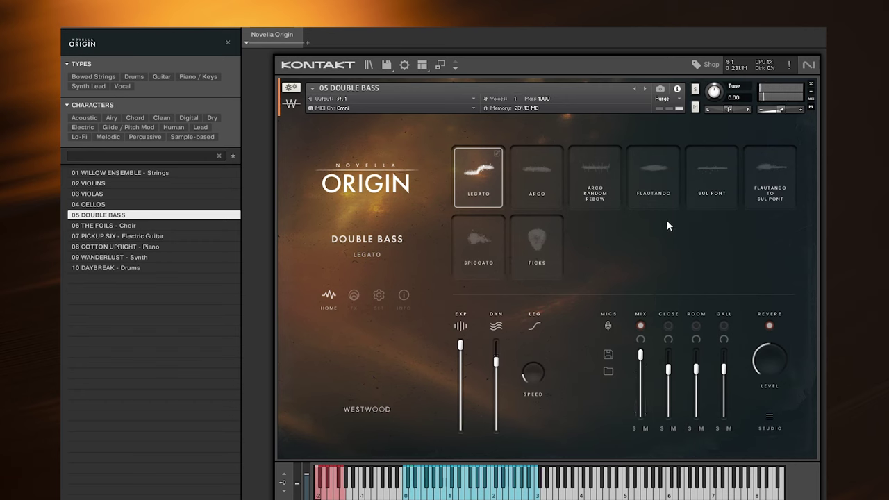
{"action": "left_click", "coordinate": [668, 193]}
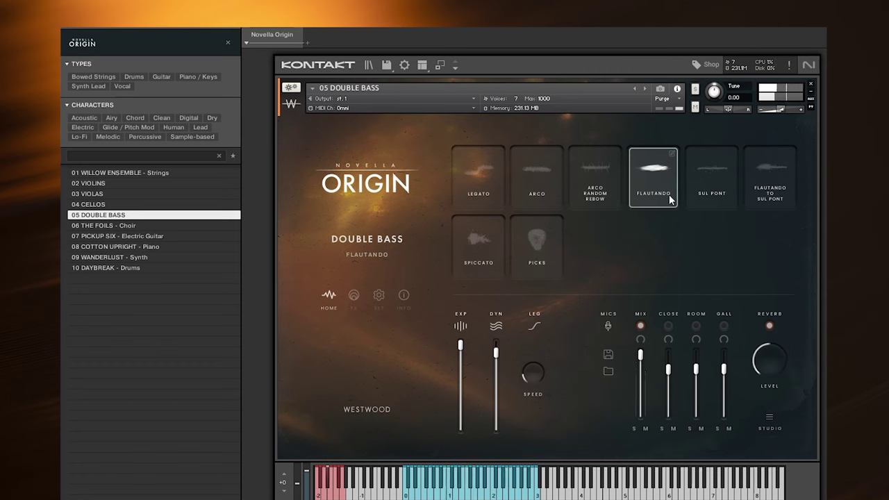
{"action": "left_click", "coordinate": [753, 196]}
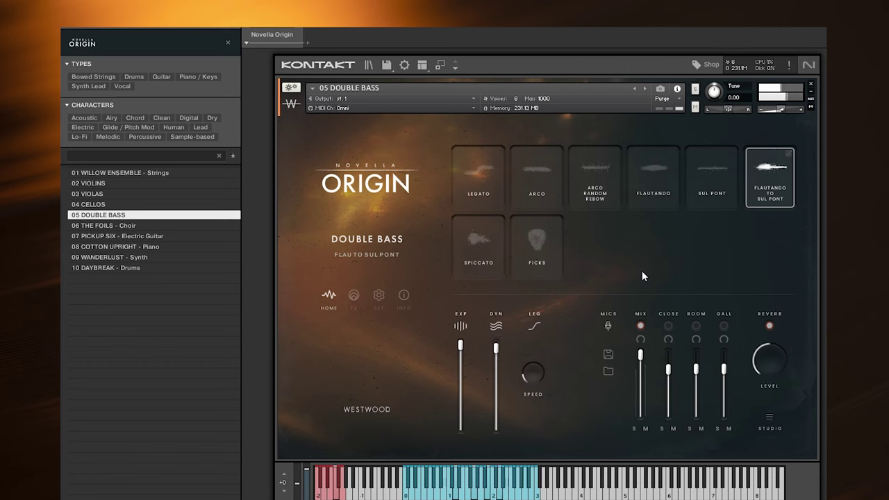
{"action": "left_click", "coordinate": [476, 240]}
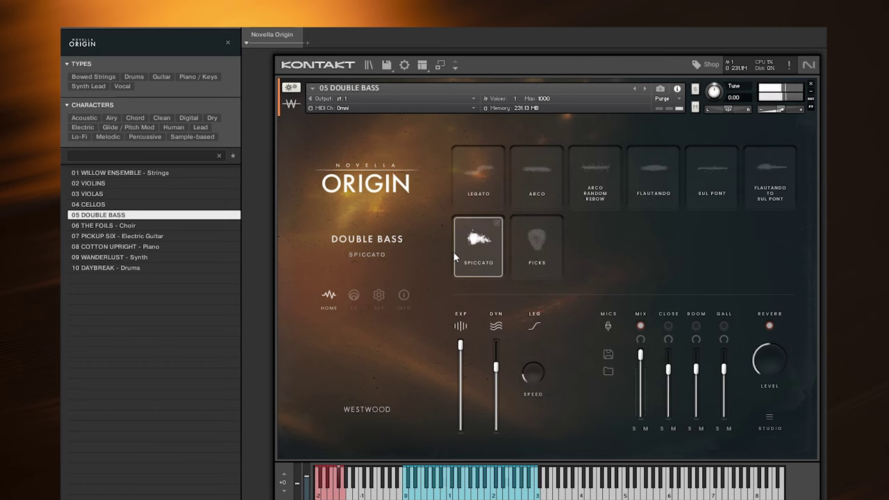
{"action": "left_click", "coordinate": [546, 235]}
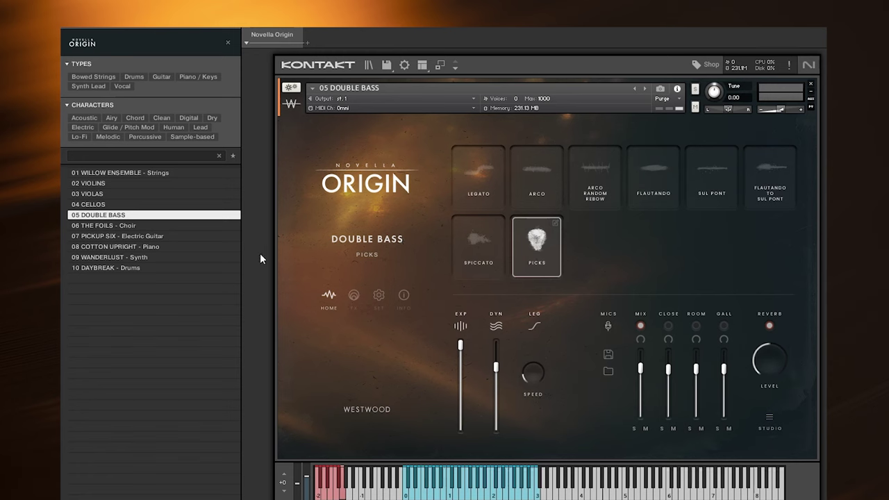
- Load the 06 The Foils choir and sweep its vowel control down and up on the Improv Aah to Ooh articulation
{"action": "left_click", "coordinate": [152, 172]}
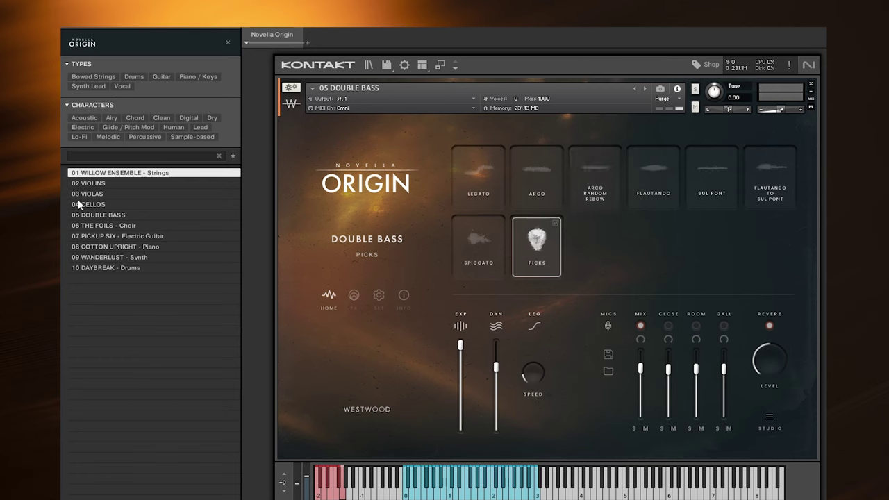
{"action": "double_click", "coordinate": [148, 226]}
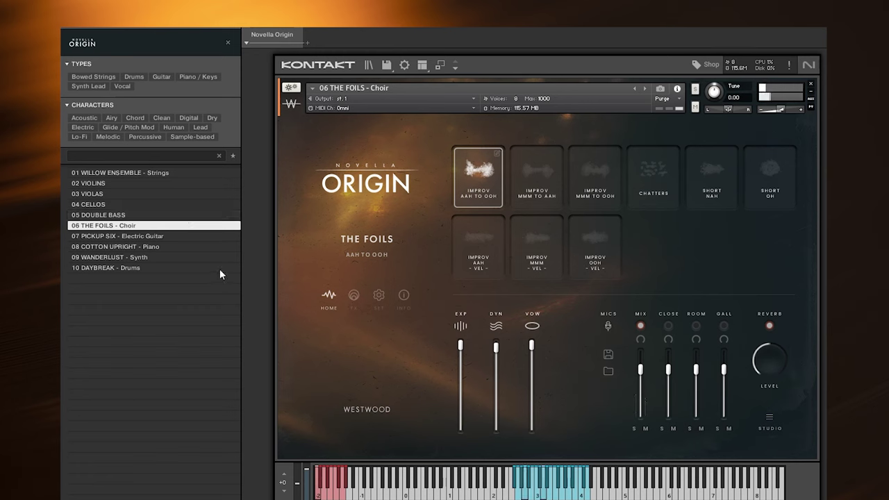
{"action": "left_click_drag", "start_coordinate": [532, 348], "coordinate": [549, 478]}
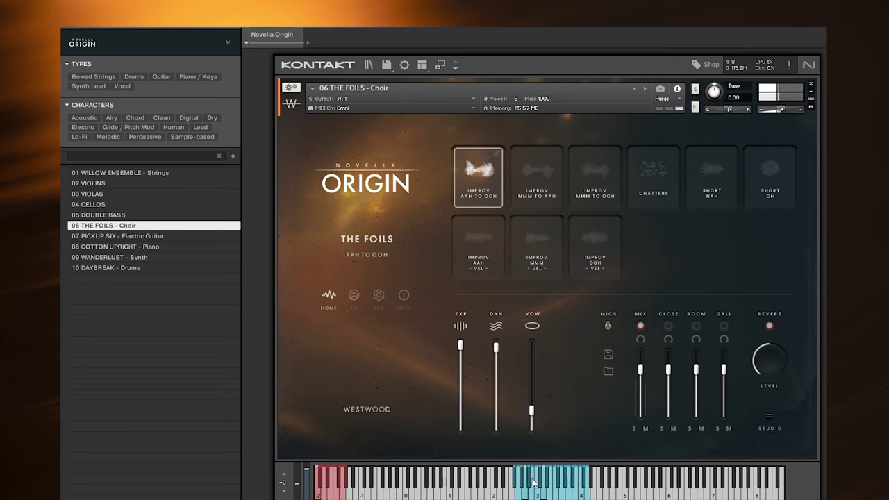
{"action": "left_click_drag", "start_coordinate": [531, 455], "coordinate": [533, 491]}
{"action": "left_click_drag", "start_coordinate": [532, 452], "coordinate": [499, 104]}
{"action": "left_click_drag", "start_coordinate": [509, 173], "coordinate": [541, 351]}
{"action": "left_click_drag", "start_coordinate": [561, 431], "coordinate": [556, 160]}
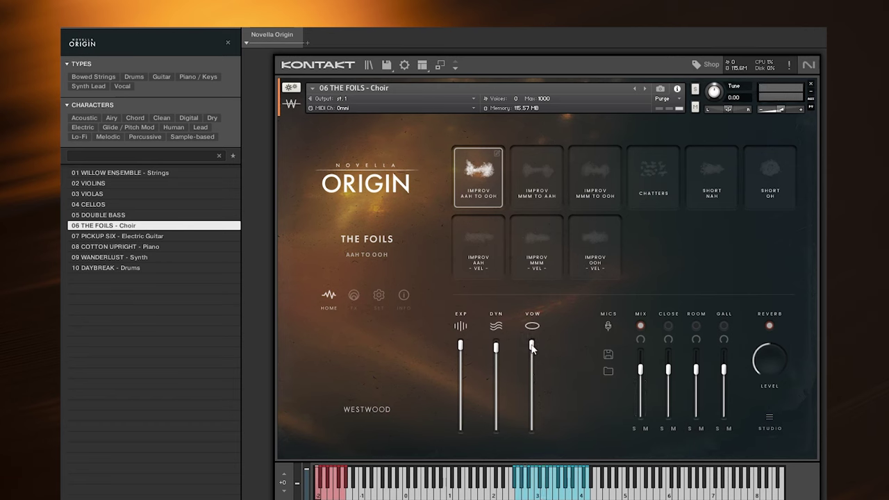
{"action": "left_click_drag", "start_coordinate": [531, 345], "coordinate": [530, 425]}
{"action": "left_click_drag", "start_coordinate": [532, 387], "coordinate": [524, 137]}
- Audition the choir's Improv Mmm to Aah, Improv Mmm to Ooh, Chatters, Short Nah and Short Oh articulations
{"action": "left_click", "coordinate": [545, 177]}
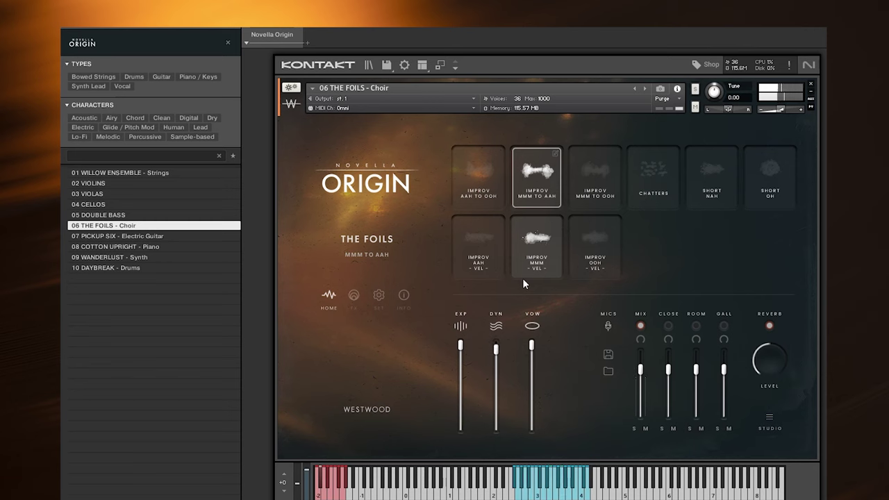
{"action": "left_click", "coordinate": [604, 204]}
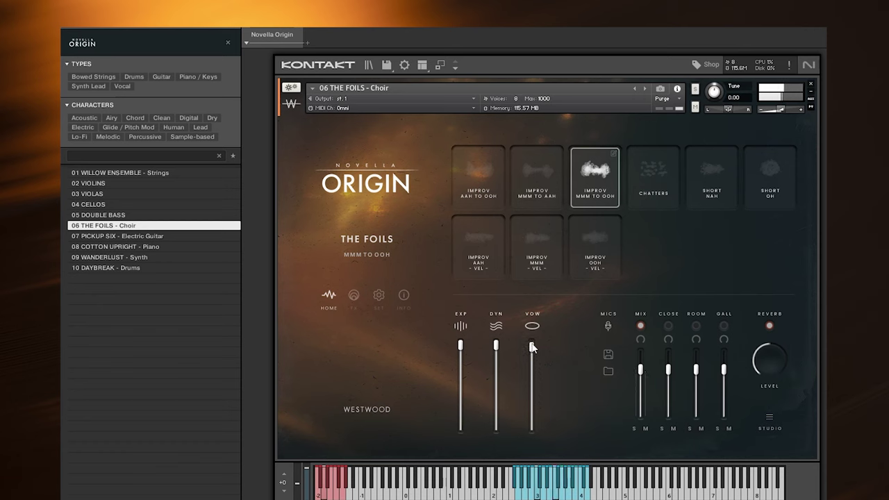
{"action": "left_click", "coordinate": [659, 200]}
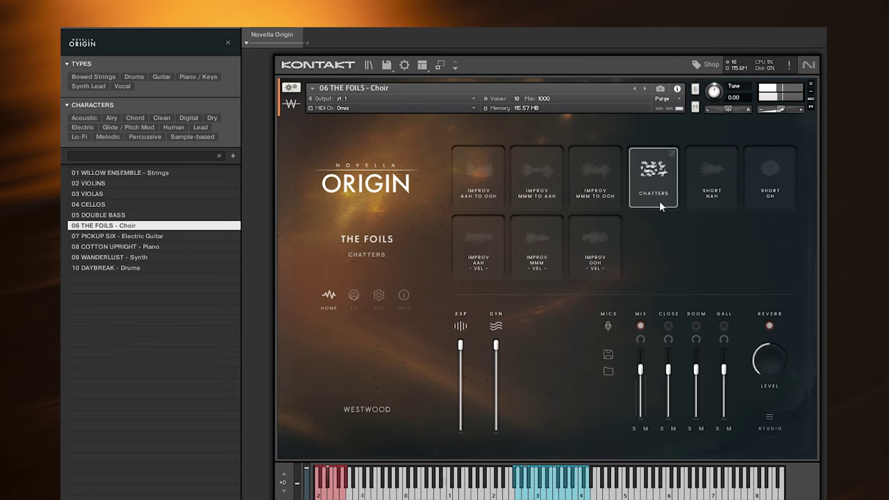
{"action": "left_click", "coordinate": [722, 167]}
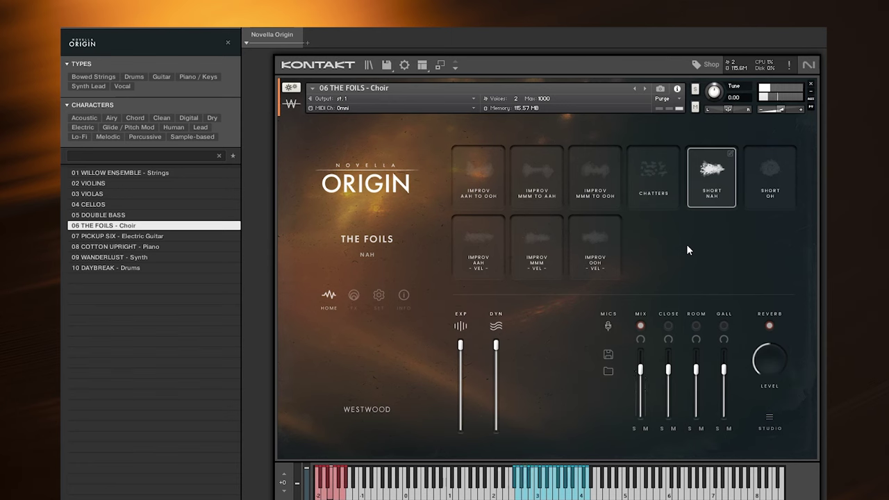
{"action": "left_click", "coordinate": [756, 192]}
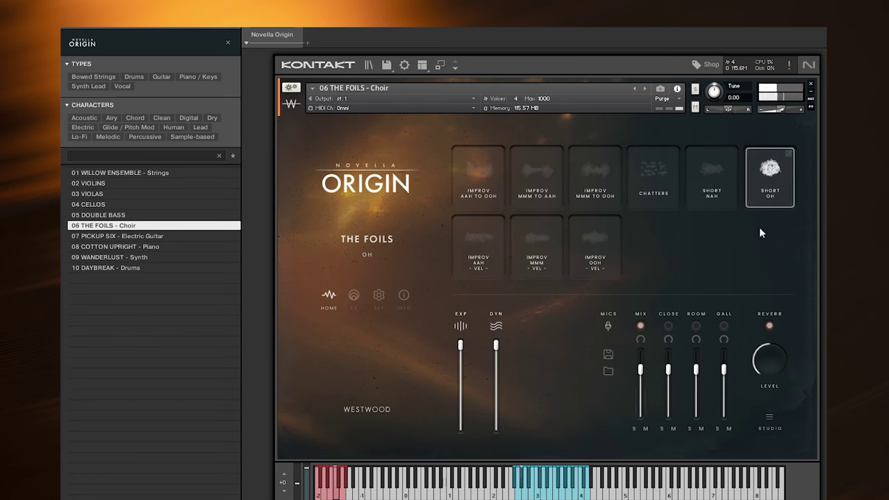
- Audition the choir's velocity-controlled Improv Aah, Improv Mmm and Improv Ooh articulations in turn
{"action": "left_click", "coordinate": [464, 266]}
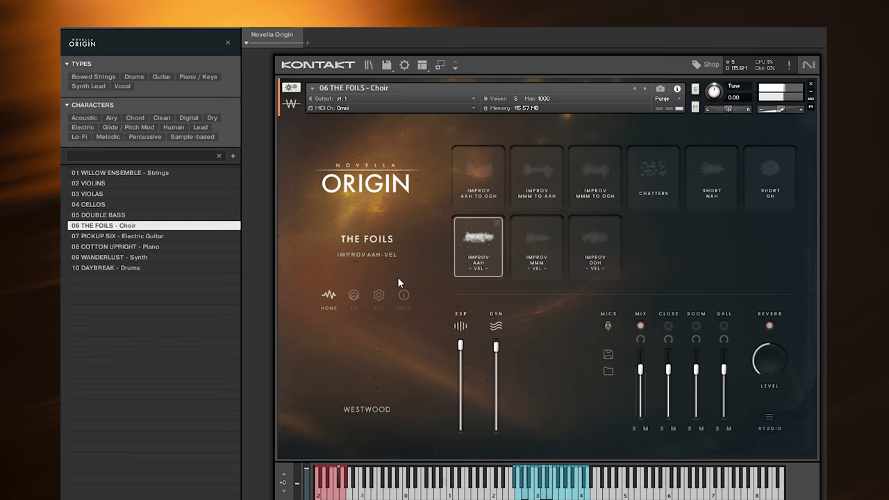
{"action": "left_click", "coordinate": [553, 248]}
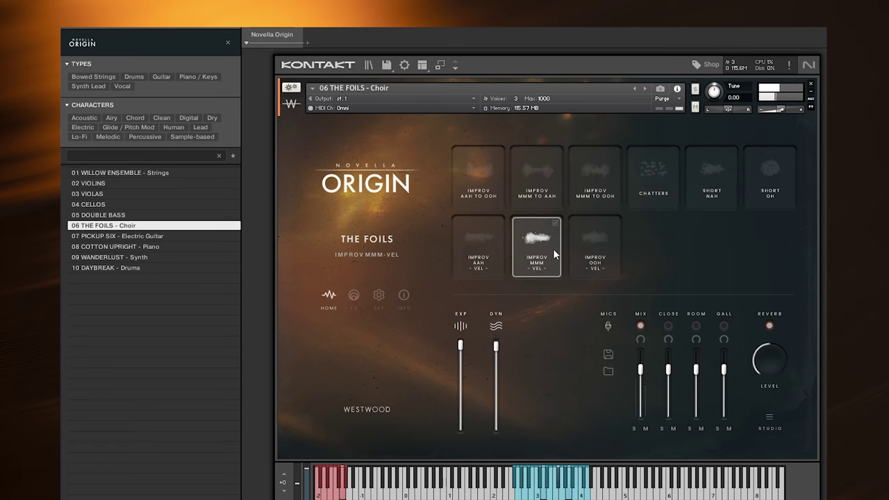
{"action": "left_click", "coordinate": [583, 260]}
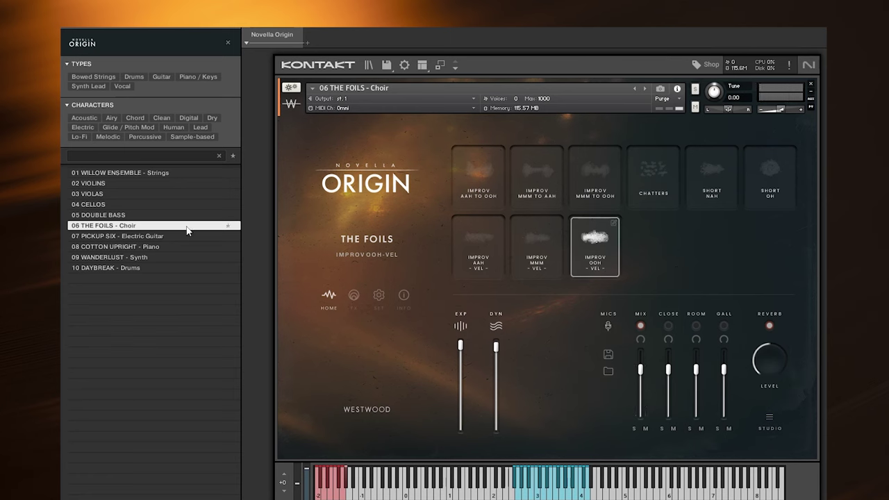
- Load the 07 Pickup Six electric guitar and audition its Muted Thumb, Unmeasured Pick, Unmeasured Thumb, Harmonics and Noises articulations
{"action": "left_click", "coordinate": [149, 237]}
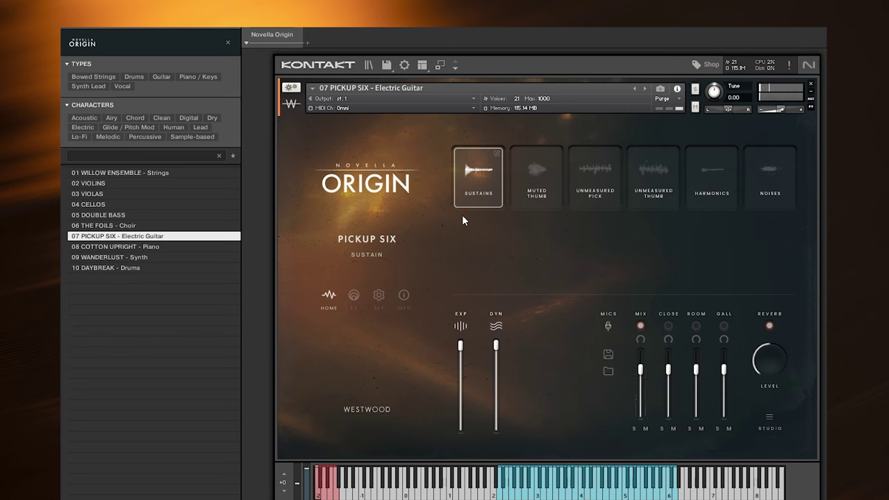
{"action": "left_click", "coordinate": [533, 200]}
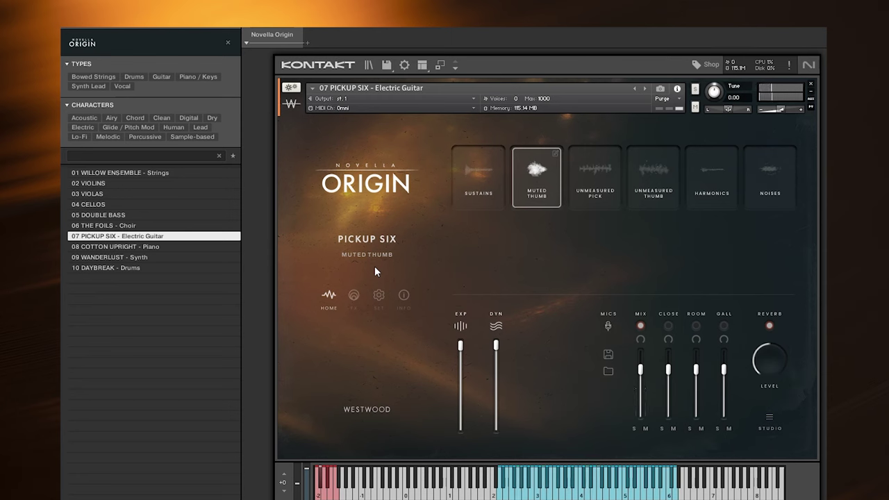
{"action": "left_click", "coordinate": [593, 194]}
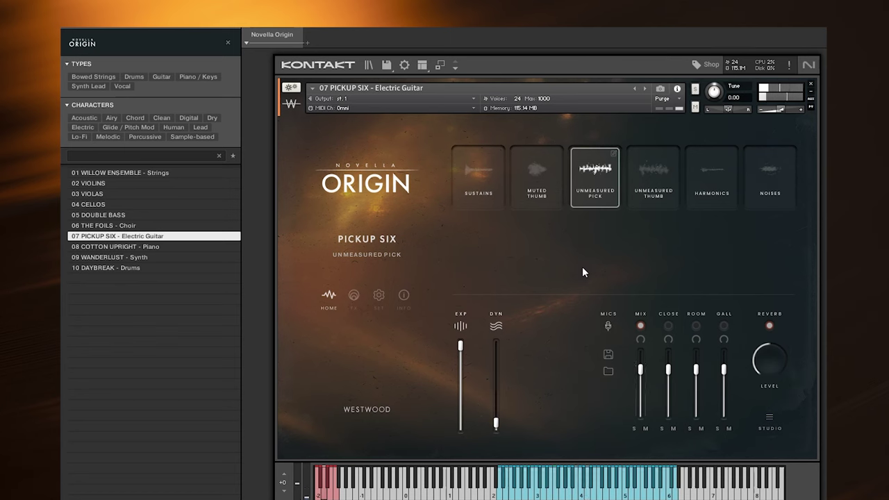
{"action": "left_click", "coordinate": [641, 207]}
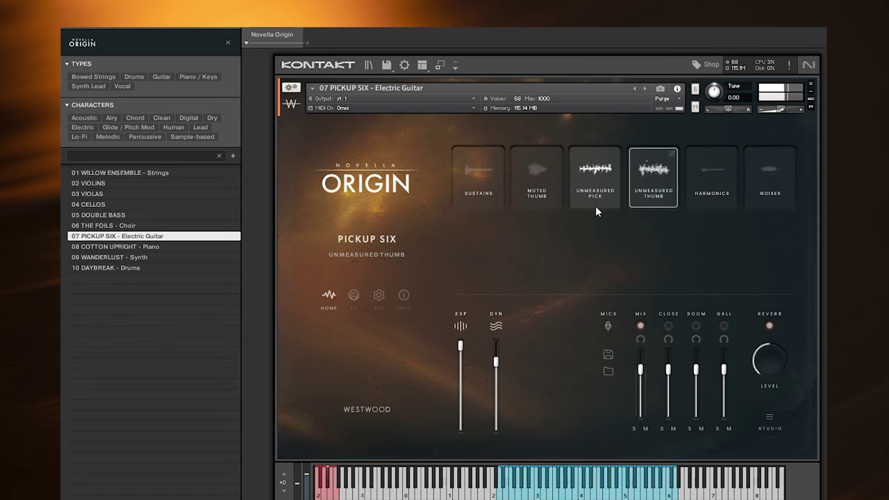
{"action": "left_click", "coordinate": [703, 196]}
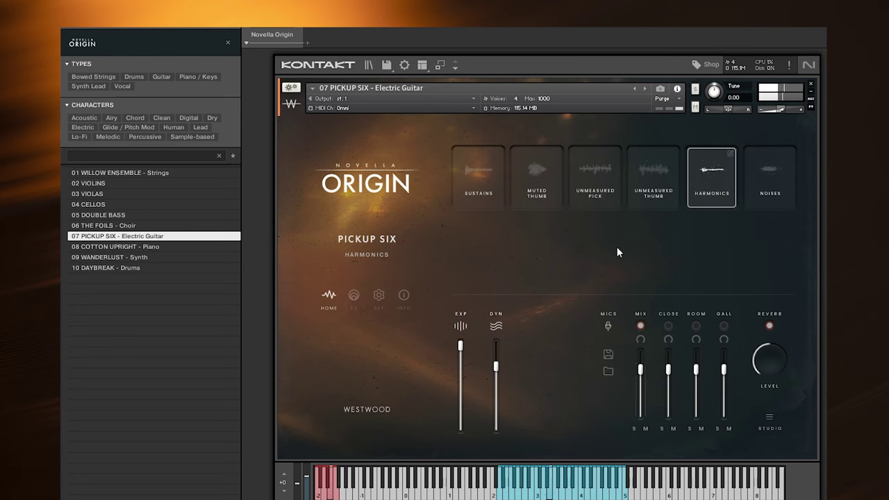
{"action": "left_click", "coordinate": [779, 187]}
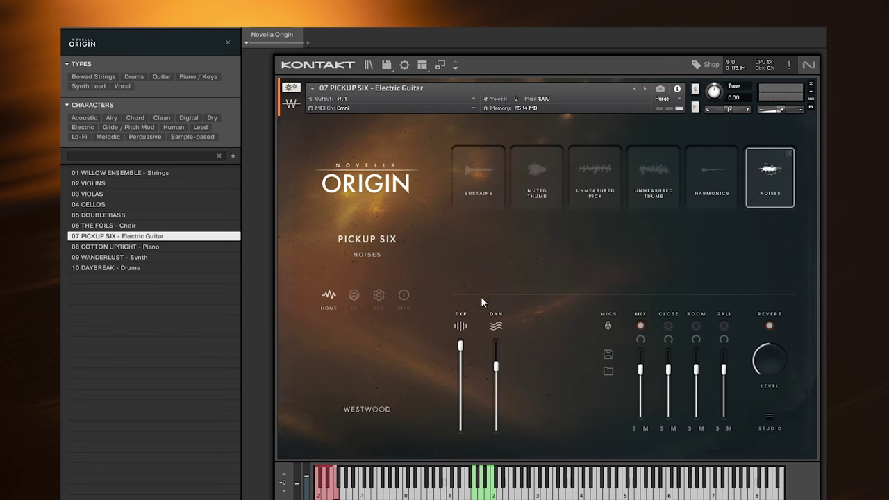
- Return the electric guitar to the Sustains articulation and turn on the Width effect
{"action": "left_click", "coordinate": [355, 296]}
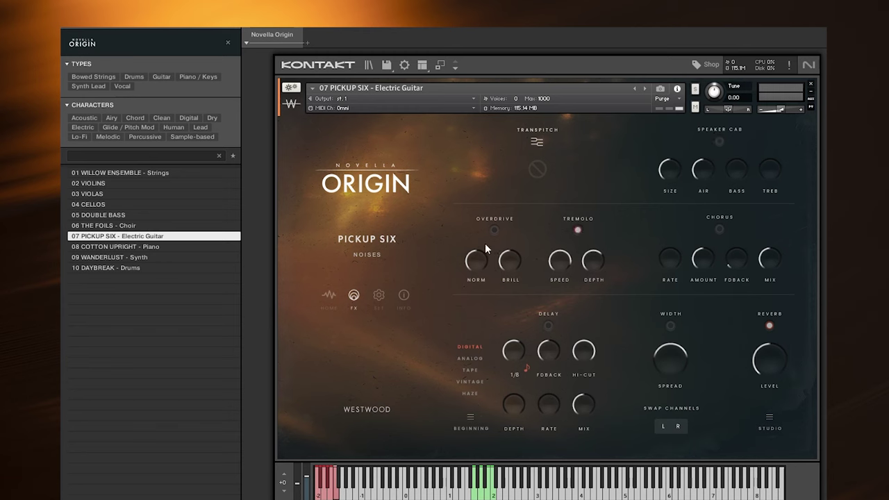
{"action": "left_click", "coordinate": [329, 295]}
{"action": "left_click", "coordinate": [476, 196]}
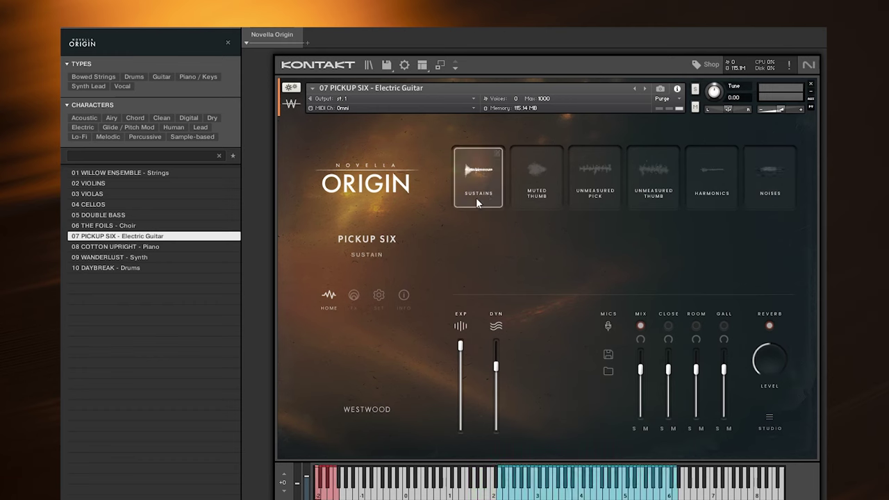
{"action": "left_click", "coordinate": [354, 295]}
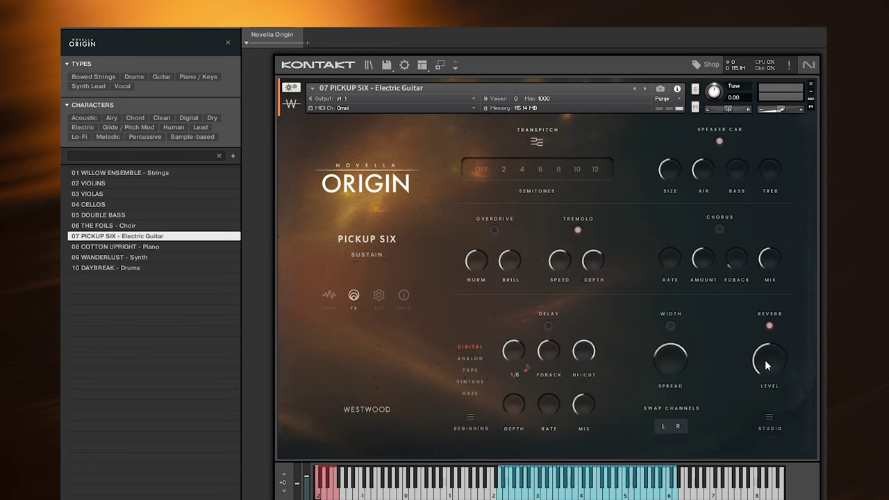
{"action": "left_click", "coordinate": [670, 325]}
- Lower the electric guitar's Mix mic level, raise it again and return to the effects page
{"action": "left_click", "coordinate": [331, 297]}
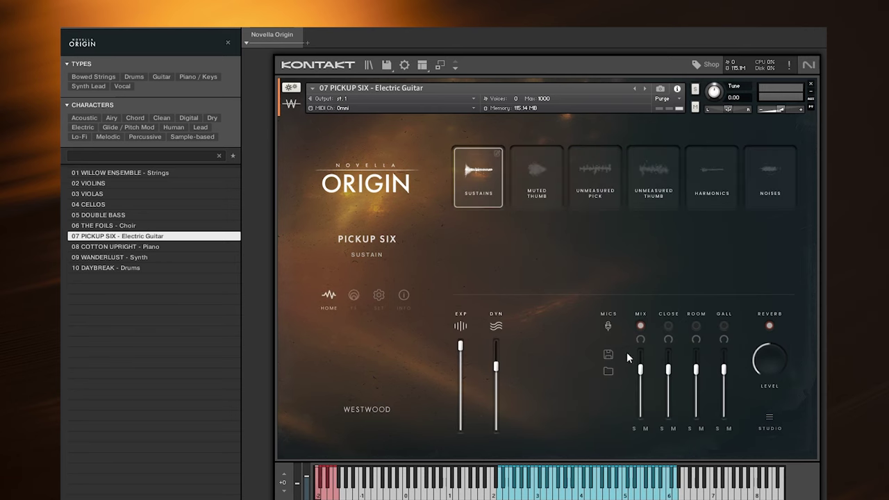
{"action": "left_click_drag", "start_coordinate": [640, 369], "coordinate": [634, 434]}
{"action": "left_click_drag", "start_coordinate": [642, 381], "coordinate": [654, 356]}
{"action": "left_click", "coordinate": [354, 295]}
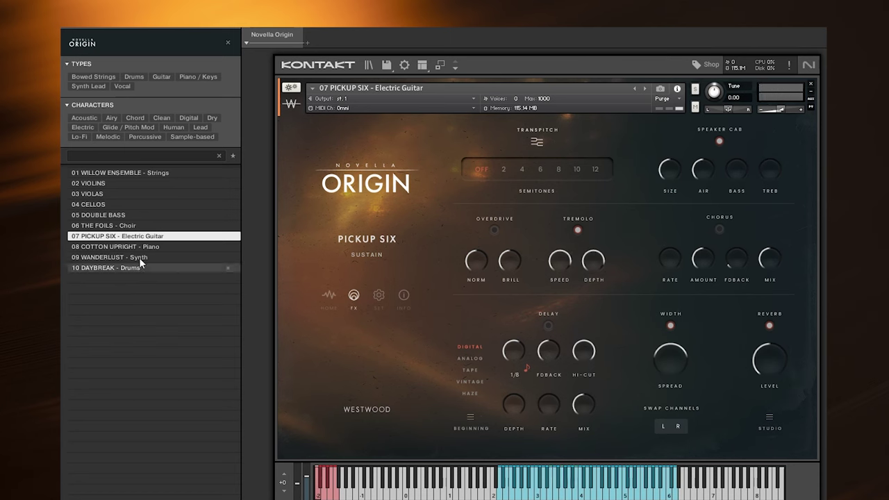
- Load the 08 Cotton Upright piano, raise its Mix mic level slightly and audition Pedal Down Piano and Dust Piano
{"action": "double_click", "coordinate": [156, 245]}
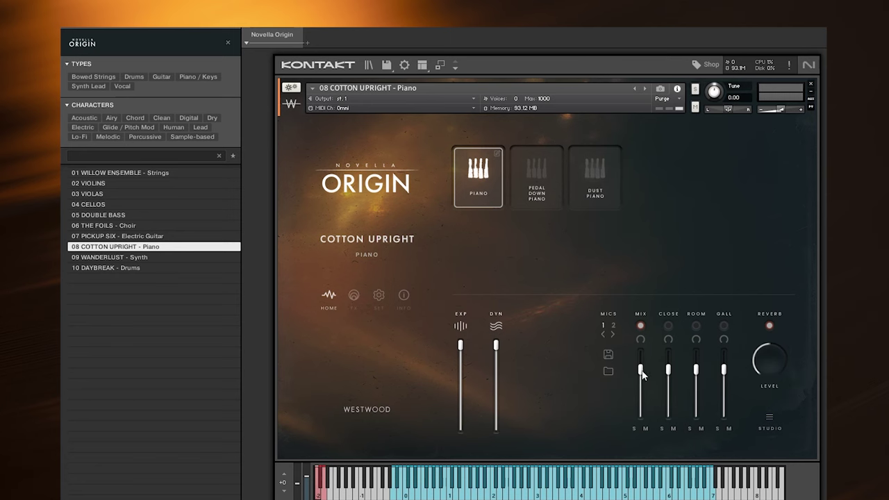
{"action": "left_click_drag", "start_coordinate": [641, 372], "coordinate": [641, 359]}
{"action": "left_click", "coordinate": [534, 183]}
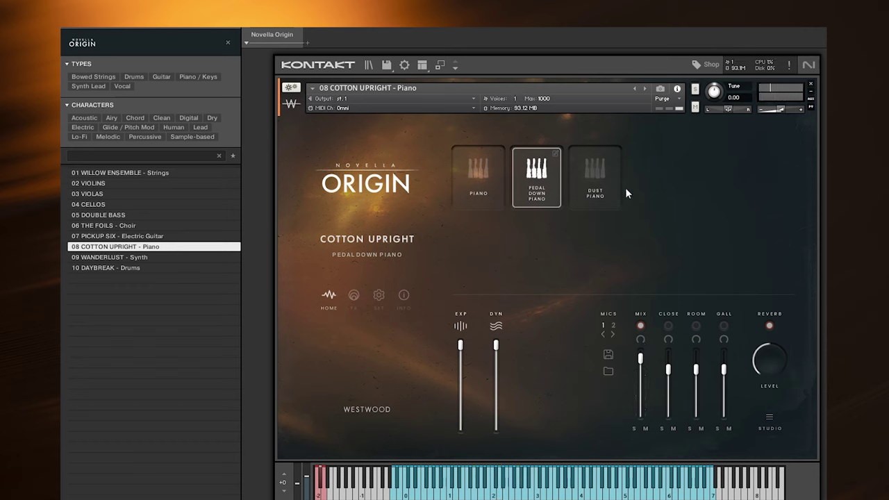
{"action": "left_click", "coordinate": [597, 198]}
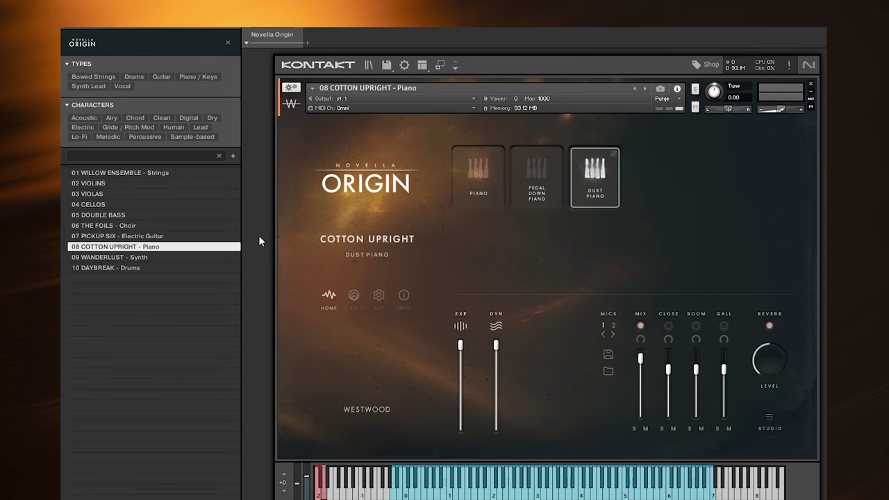
- Load the 09 Wanderlust synth in place of the piano and audition its Opening Gambit sound
{"action": "left_click_drag", "start_coordinate": [129, 258], "coordinate": [445, 208]}
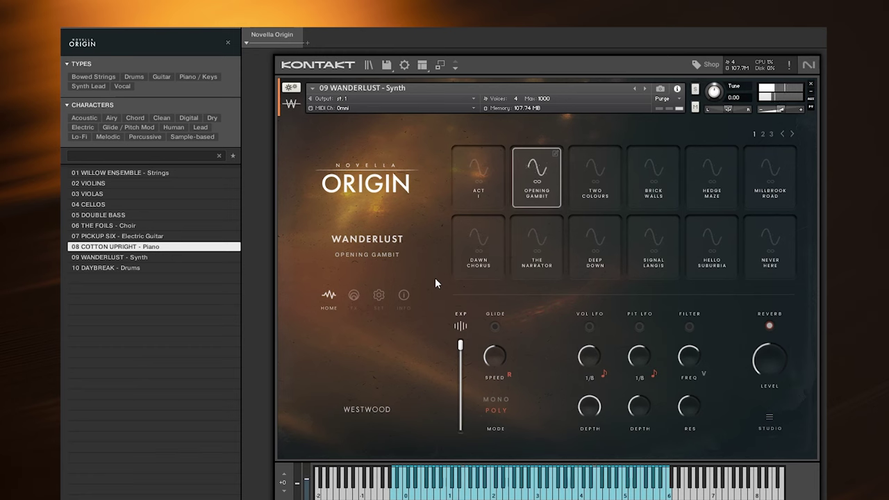
- Audition the Deep Down and Never Here sounds of the Wanderlust synth
{"action": "left_click", "coordinate": [609, 235]}
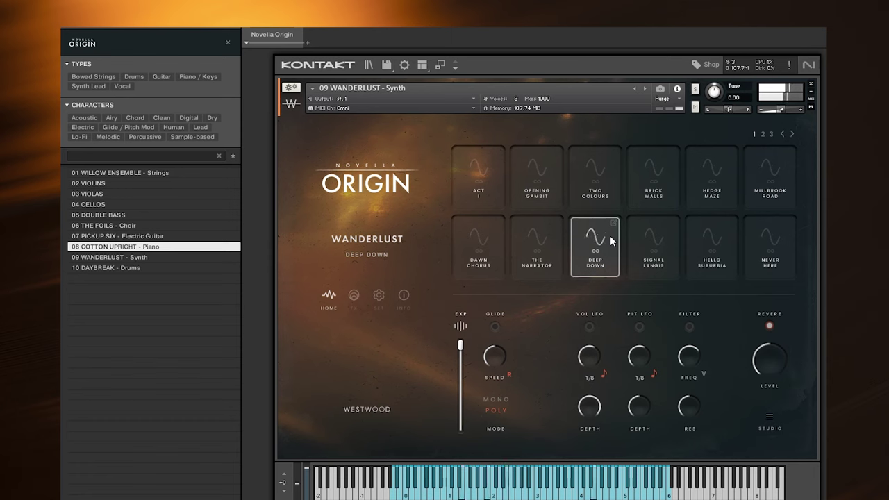
{"action": "left_click", "coordinate": [775, 246]}
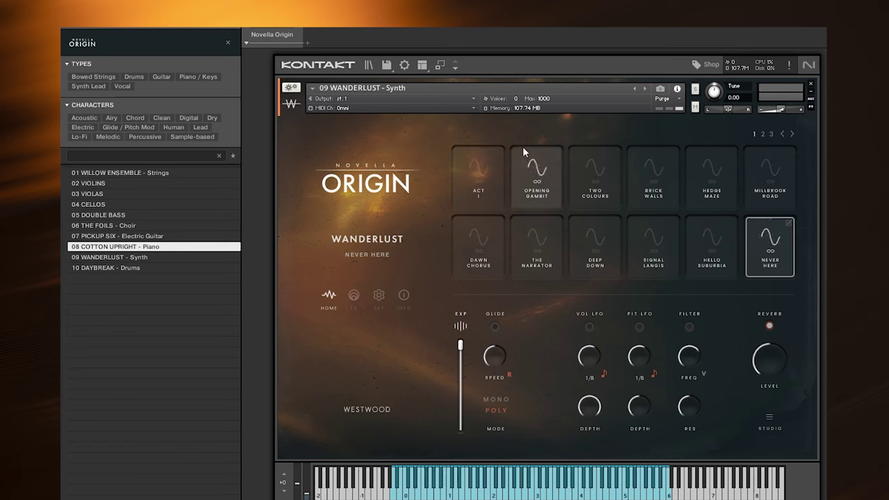
- Load the 10 Daybreak drums in place of the synth and audition Bamboo Broomsticks, Felt Beaters and Cymbal Swells
{"action": "double_click", "coordinate": [135, 268]}
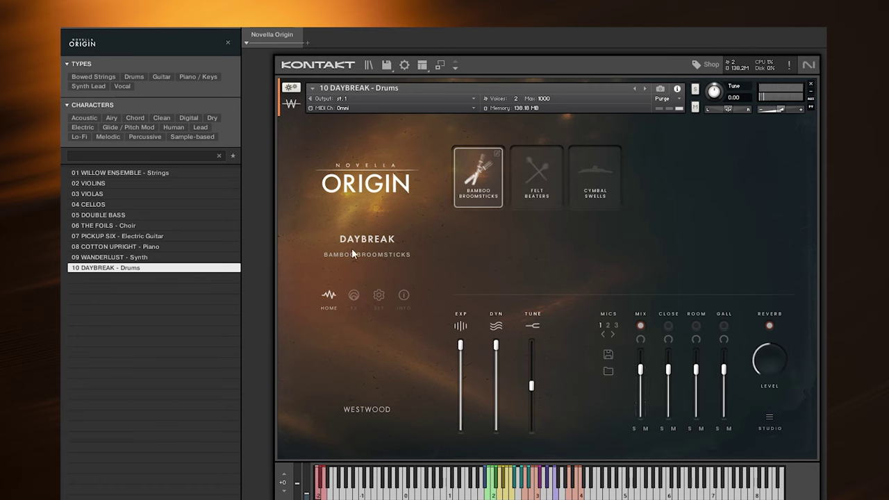
{"action": "left_click", "coordinate": [524, 184]}
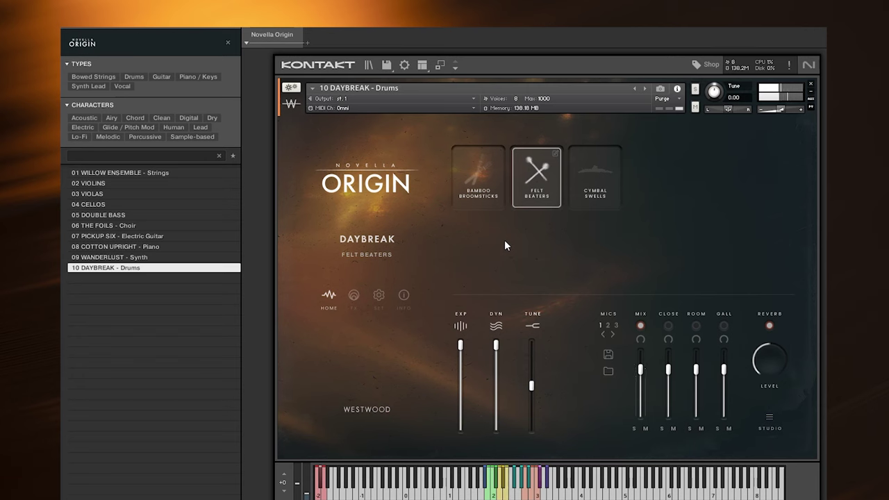
{"action": "left_click", "coordinate": [577, 196]}
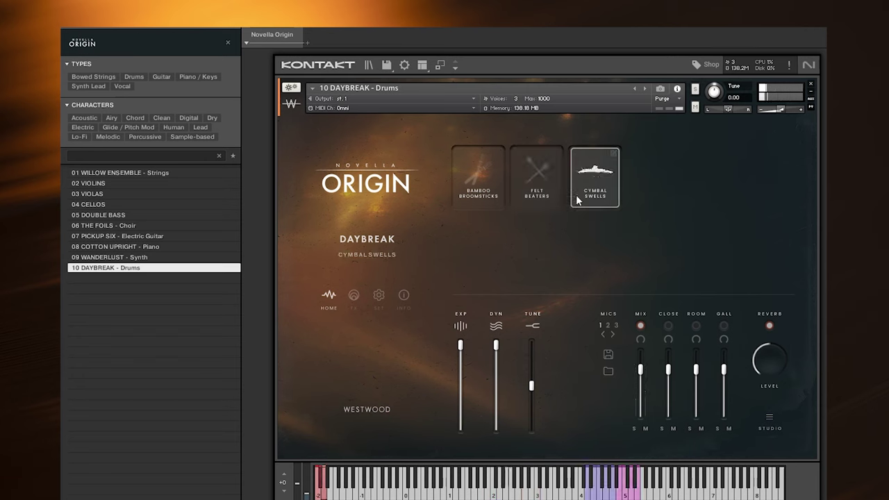
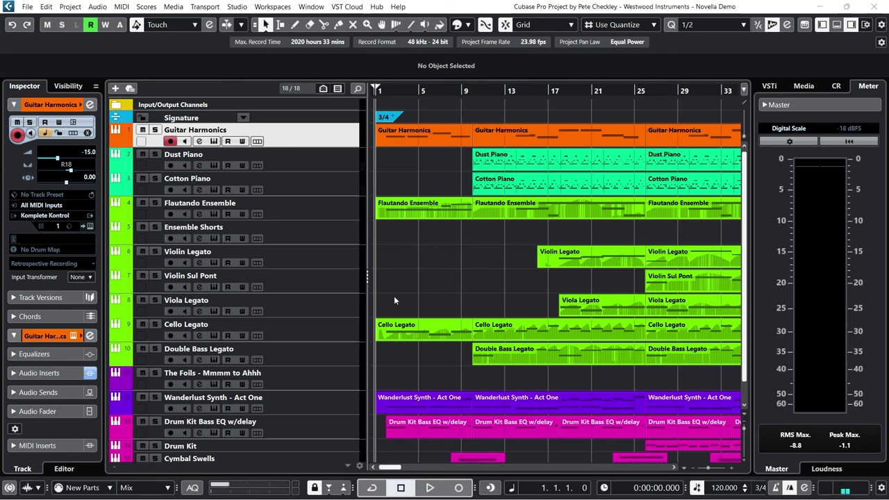
- Switch to the Novella Demo project in Cubase, solo Dust Piano and Cotton Piano, and play them together from bar 9
{"action": "left_click", "coordinate": [468, 91]}
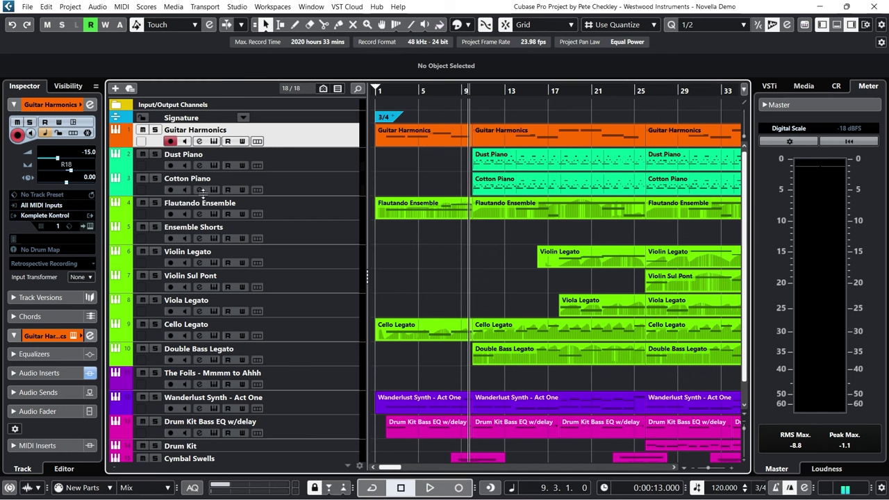
{"action": "left_click", "coordinate": [155, 154]}
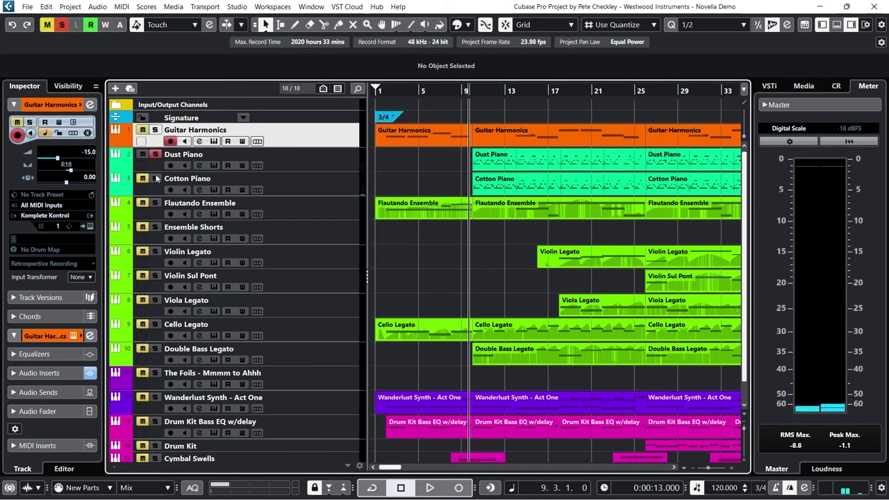
{"action": "left_click", "coordinate": [431, 488]}
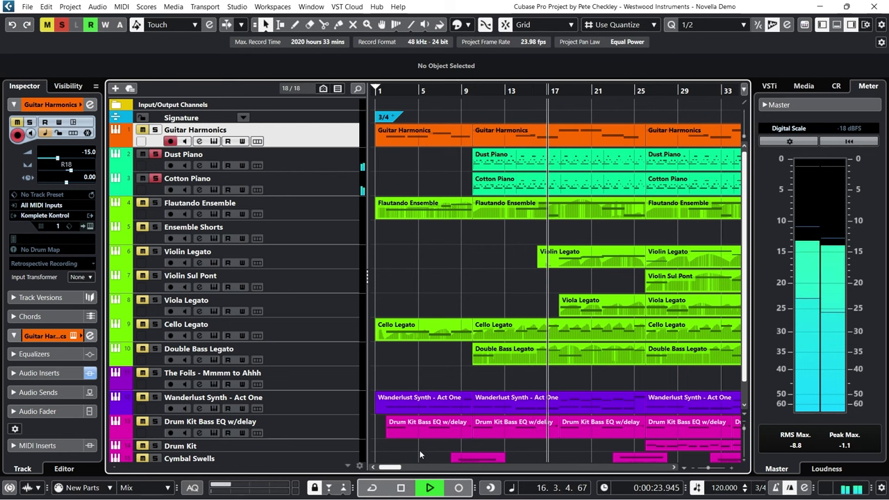
{"action": "left_click", "coordinate": [401, 487]}
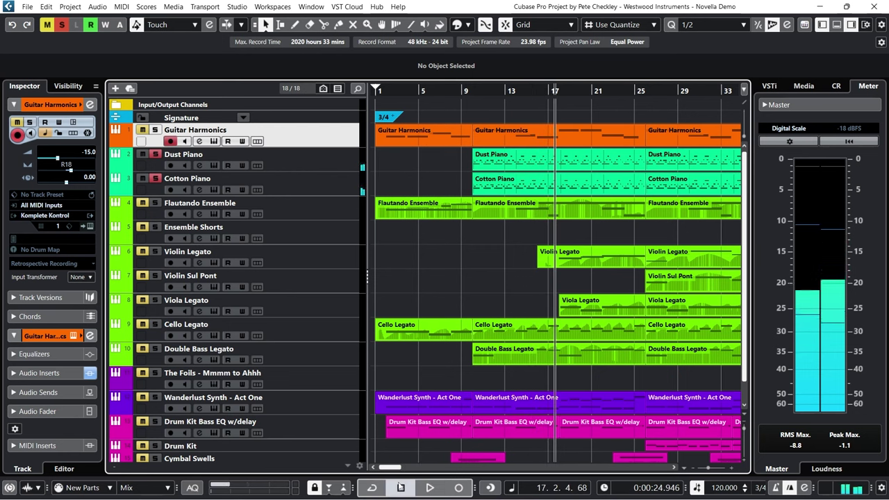
- Play the Cotton Piano track alone from bar 10, stop, and play the Dust Piano track alone for comparison
{"action": "left_click", "coordinate": [479, 90]}
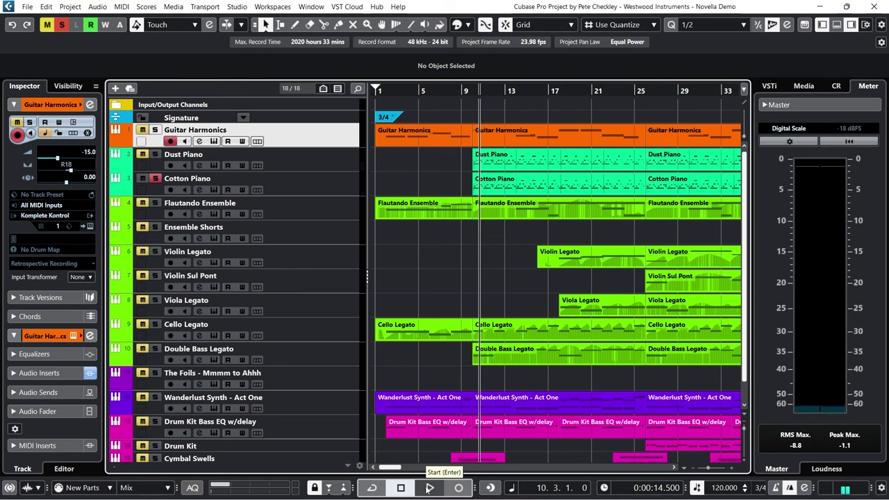
{"action": "left_click", "coordinate": [429, 488]}
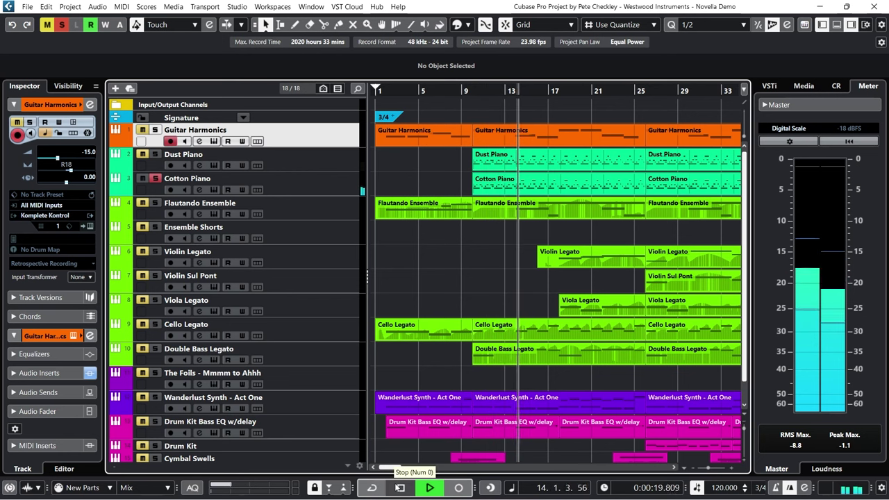
{"action": "left_click", "coordinate": [400, 488]}
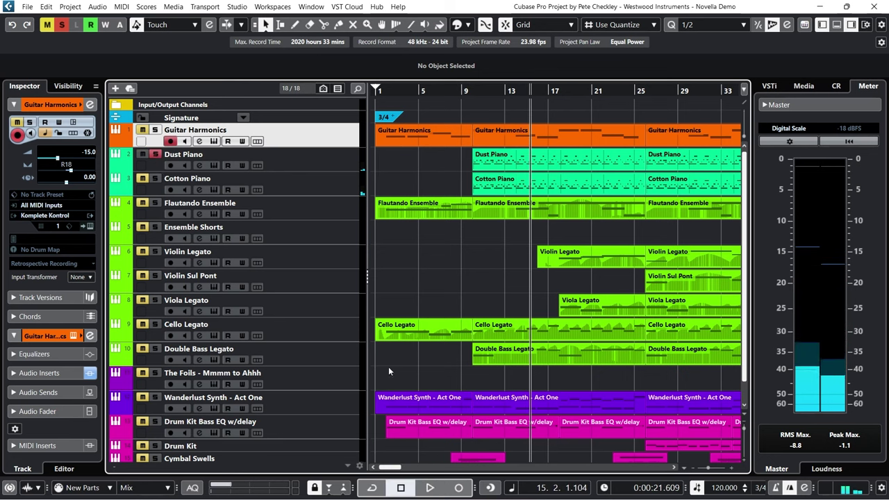
{"action": "left_click", "coordinate": [430, 487]}
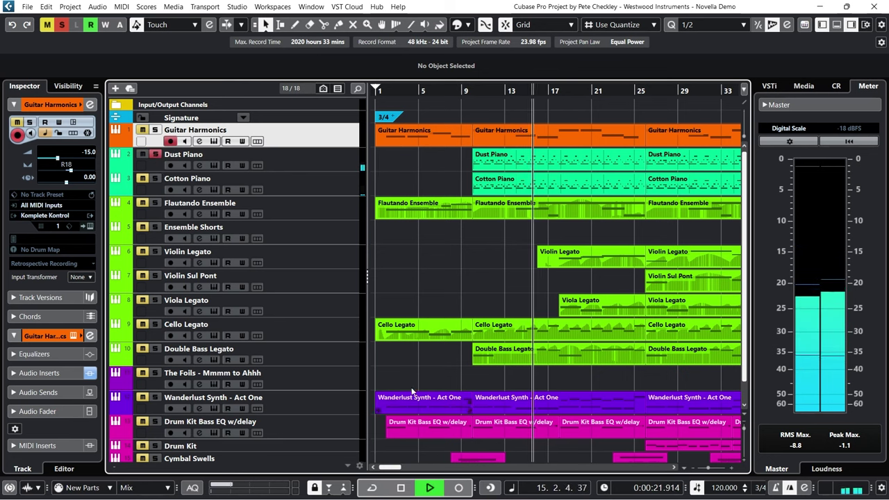
{"action": "left_click", "coordinate": [402, 488]}
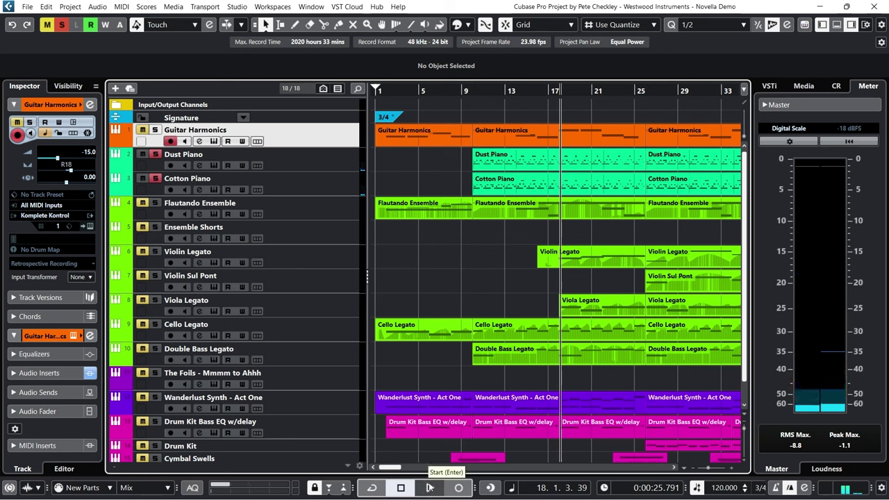
- Play both soloed piano tracks together from bar 18, stop playback and clear their solos
{"action": "left_click", "coordinate": [429, 487]}
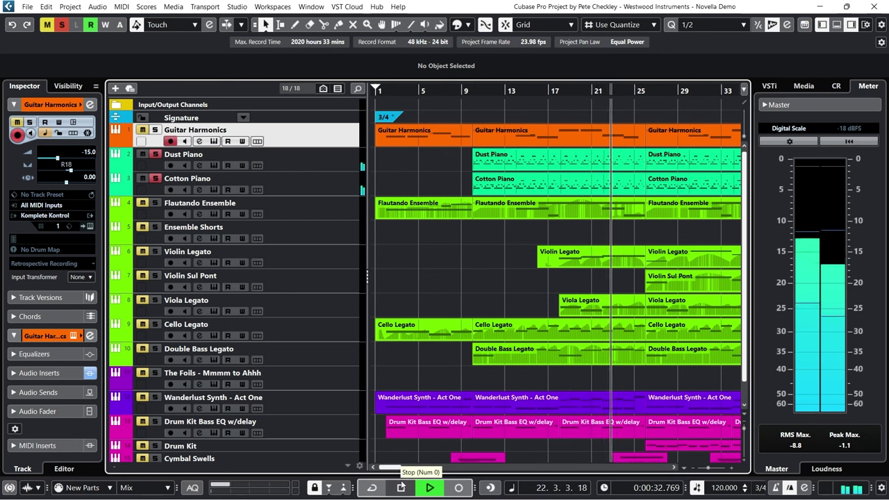
{"action": "left_click", "coordinate": [401, 487]}
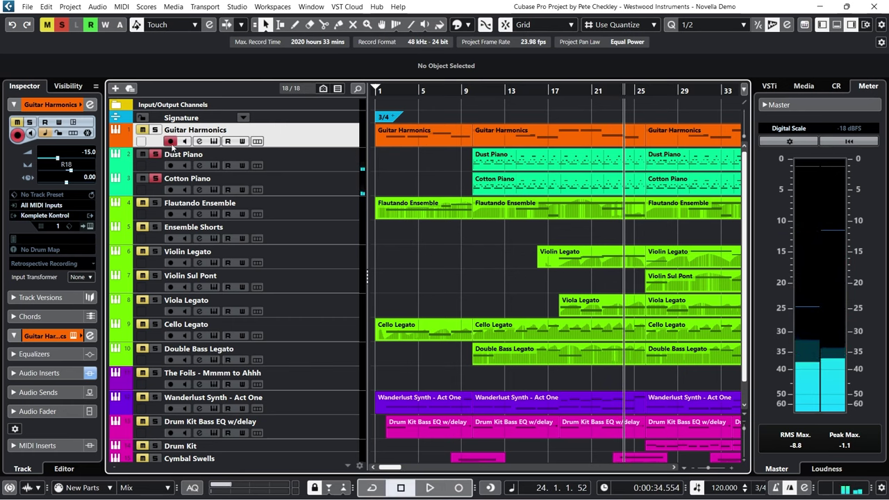
{"action": "left_click", "coordinate": [157, 179]}
- Solo the Guitar Harmonics track, play it from bar 2, stop playback and clear its solo
{"action": "left_click", "coordinate": [479, 91]}
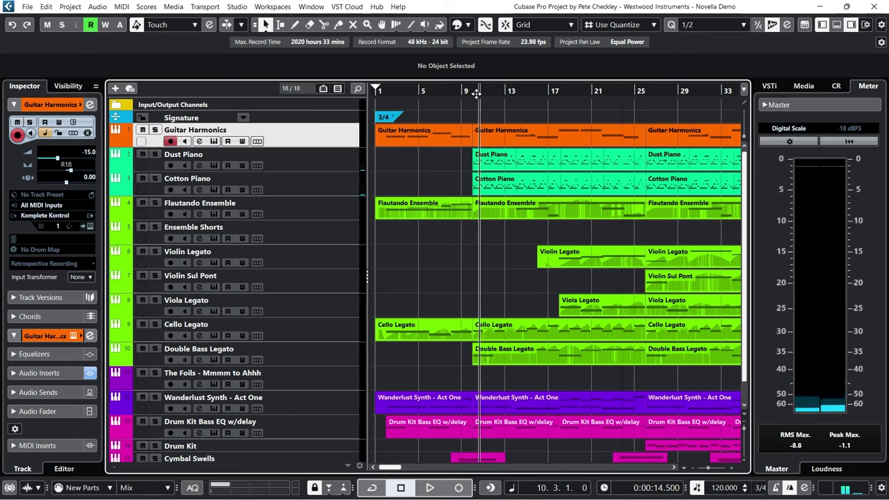
{"action": "left_click", "coordinate": [473, 91]}
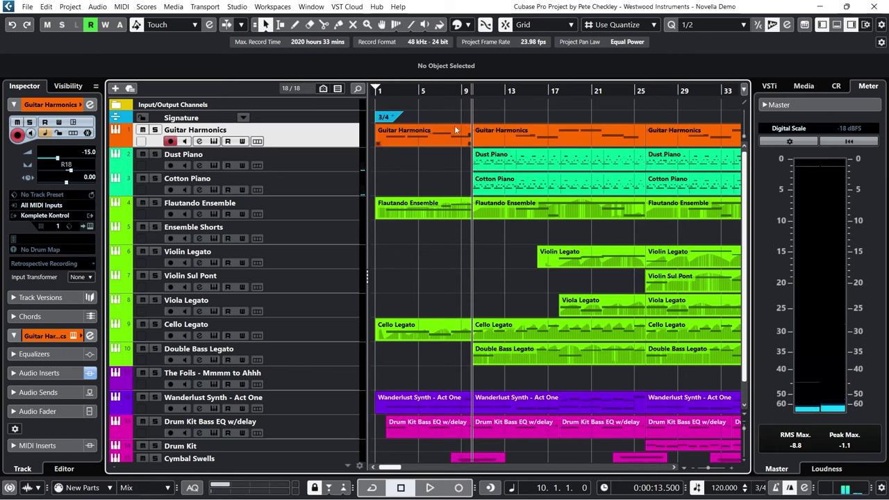
{"action": "left_click", "coordinate": [384, 91]}
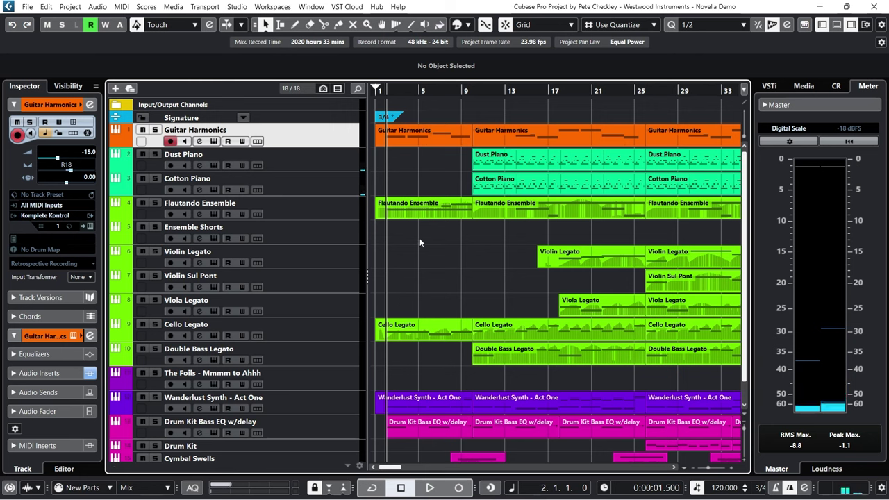
{"action": "left_click", "coordinate": [155, 130]}
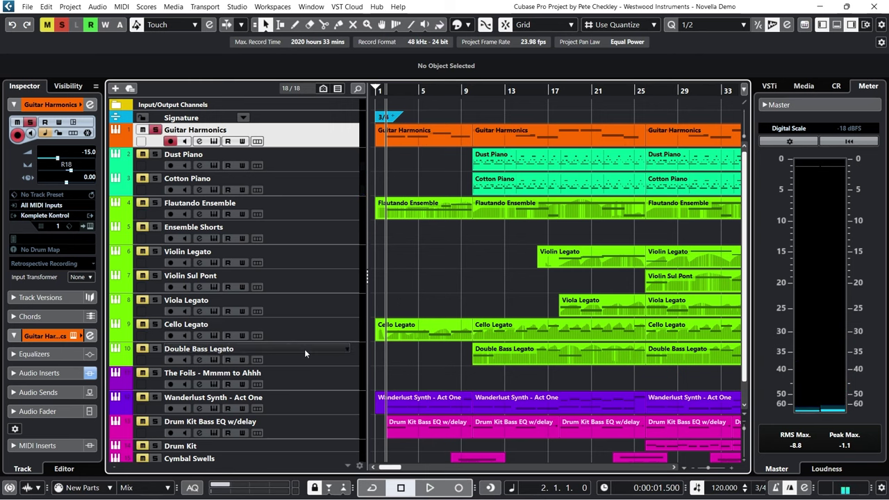
{"action": "left_click", "coordinate": [428, 487]}
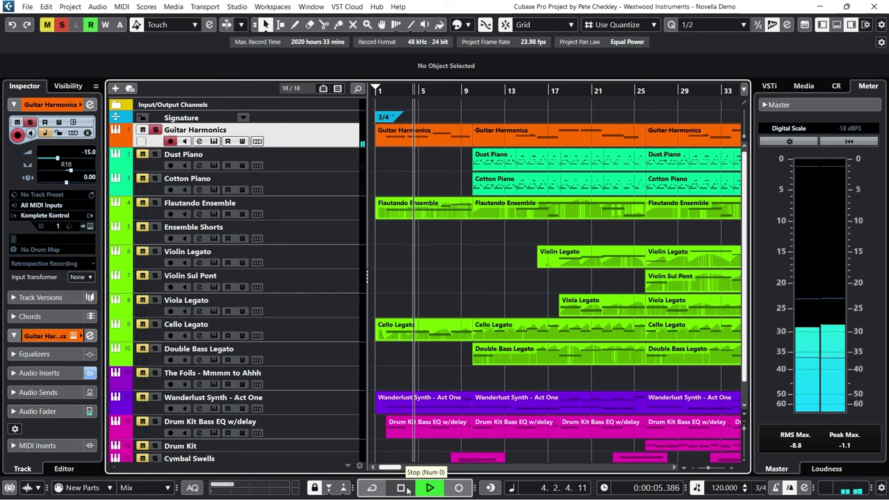
{"action": "left_click", "coordinate": [408, 489]}
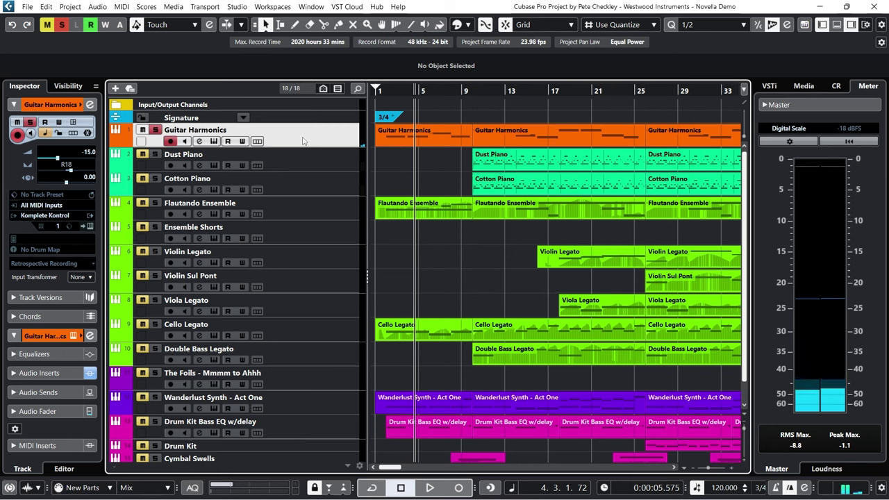
{"action": "key", "text": "s"}
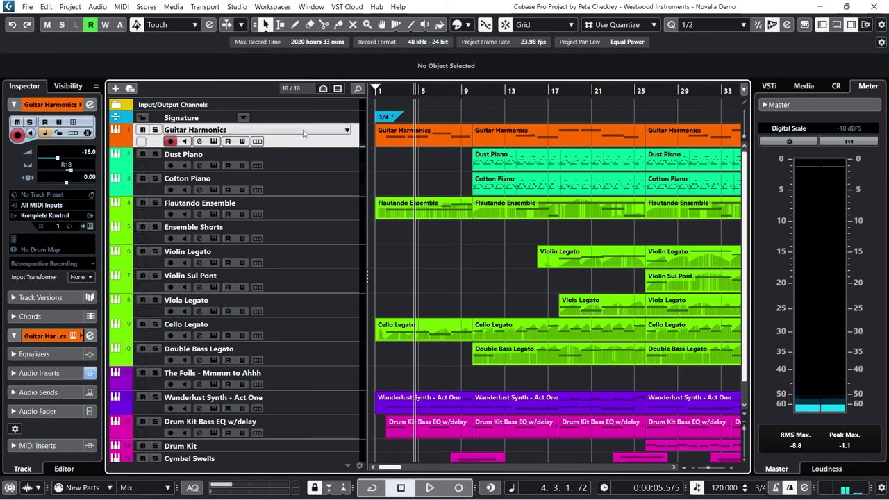
- Solo Flautando Ensemble and Cello Legato, play them together from bar 2, stop playback and clear both solos
{"action": "left_click", "coordinate": [389, 91]}
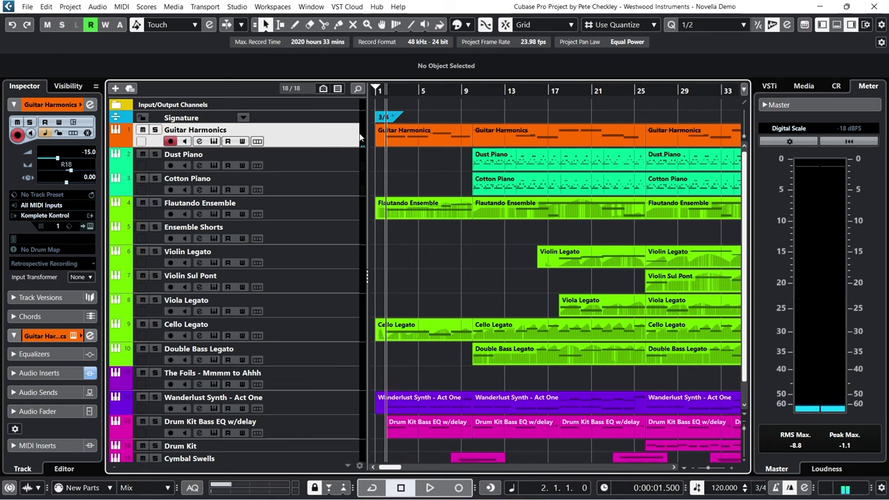
{"action": "left_click", "coordinate": [155, 203]}
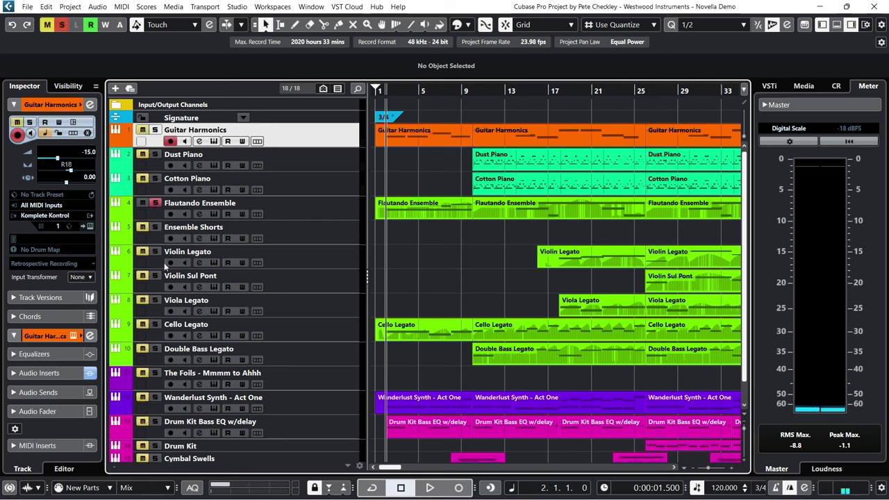
{"action": "left_click", "coordinate": [156, 324]}
{"action": "left_click", "coordinate": [430, 487]}
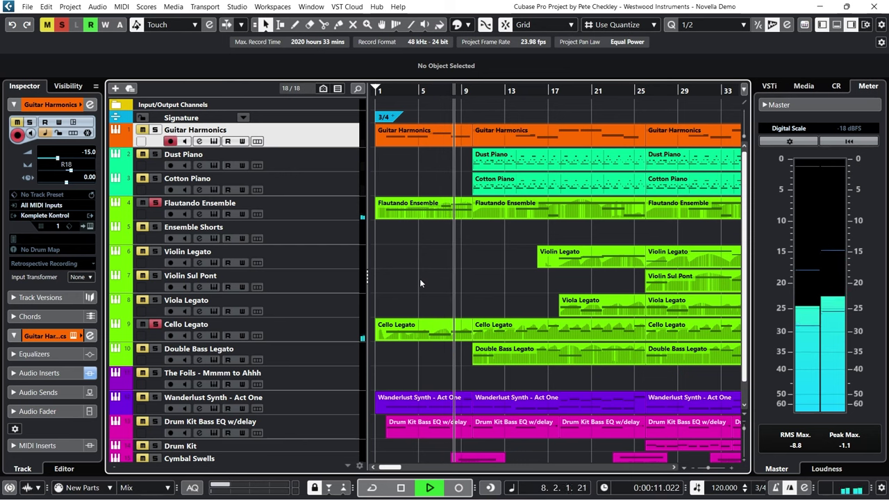
{"action": "left_click", "coordinate": [401, 488]}
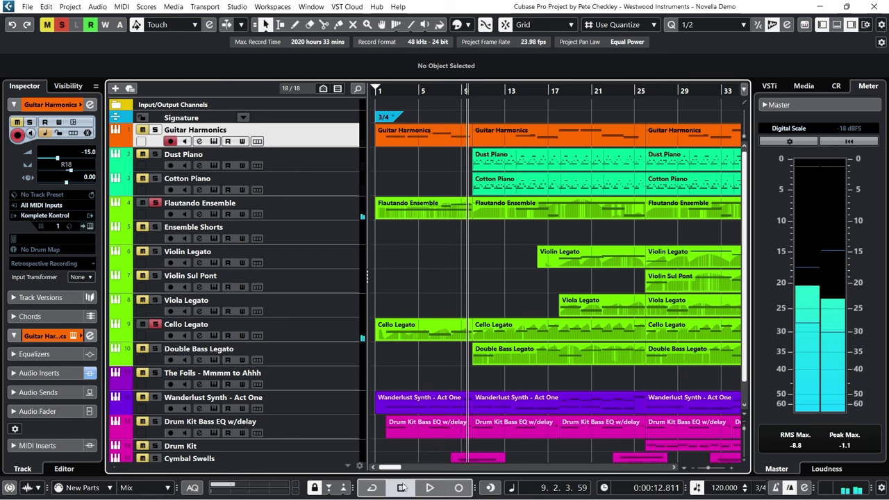
{"action": "left_click", "coordinate": [141, 203]}
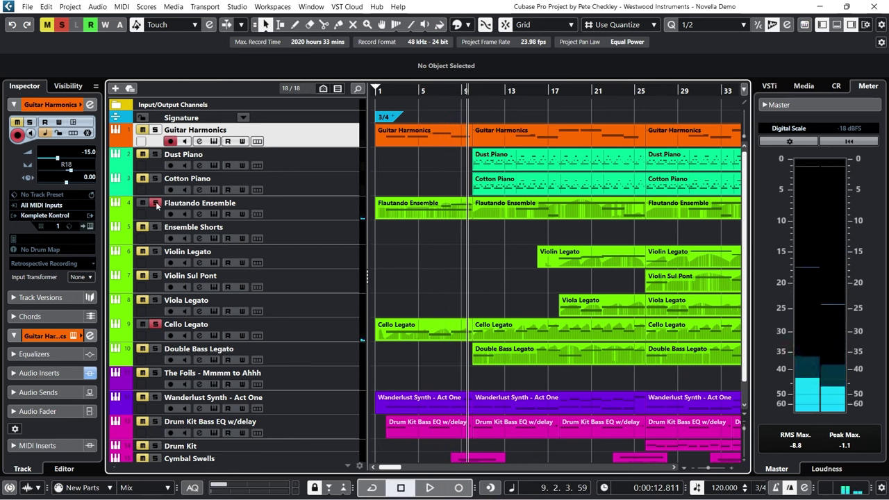
{"action": "left_click", "coordinate": [155, 324]}
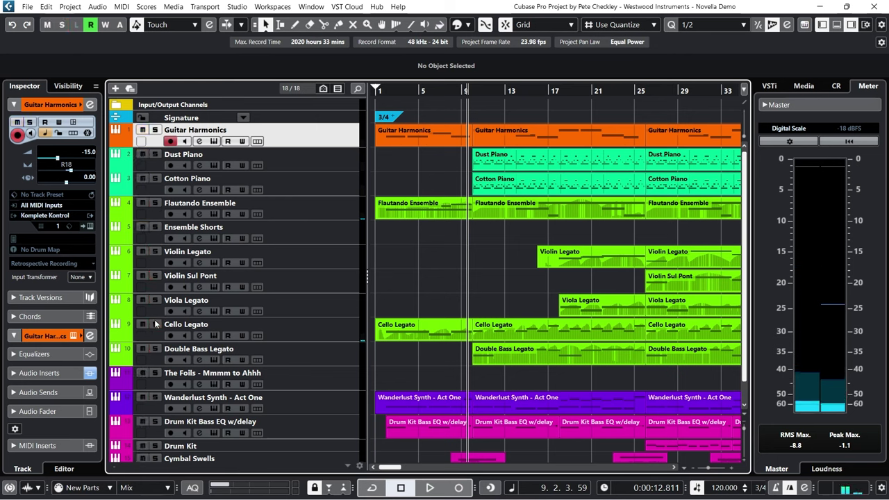
- Solo the Wanderlust Synth - Act One track, play it from bar 2 and stop playback
{"action": "left_click", "coordinate": [392, 91]}
{"action": "left_click", "coordinate": [156, 397]}
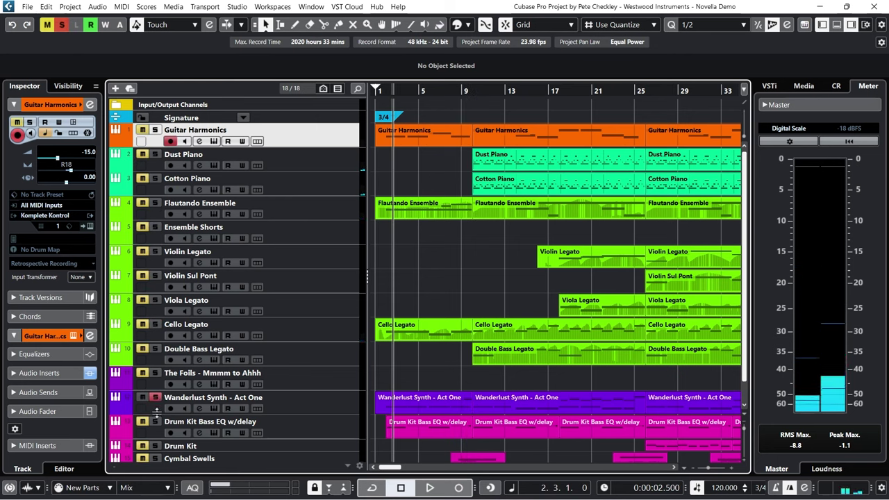
{"action": "left_click", "coordinate": [155, 422]}
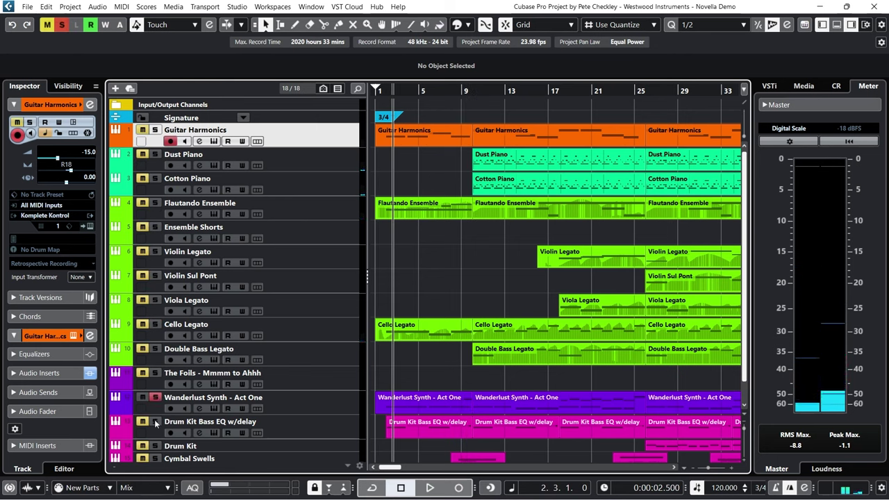
{"action": "left_click", "coordinate": [385, 92]}
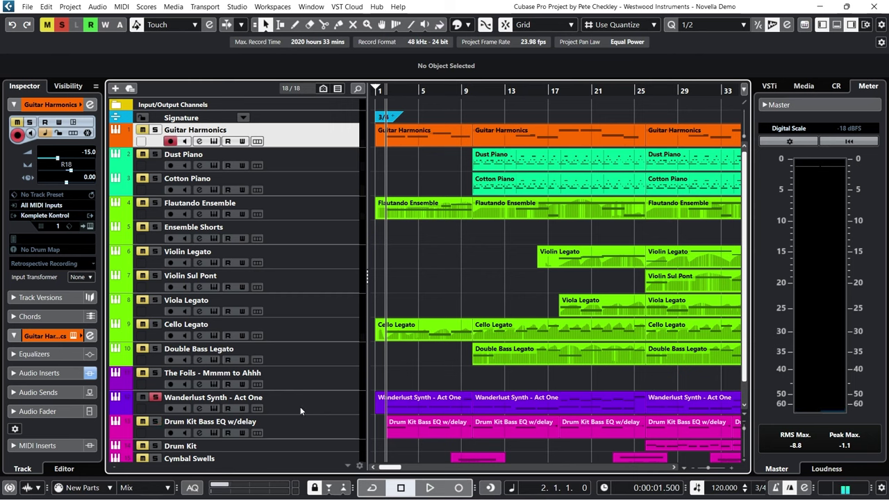
{"action": "left_click", "coordinate": [429, 487]}
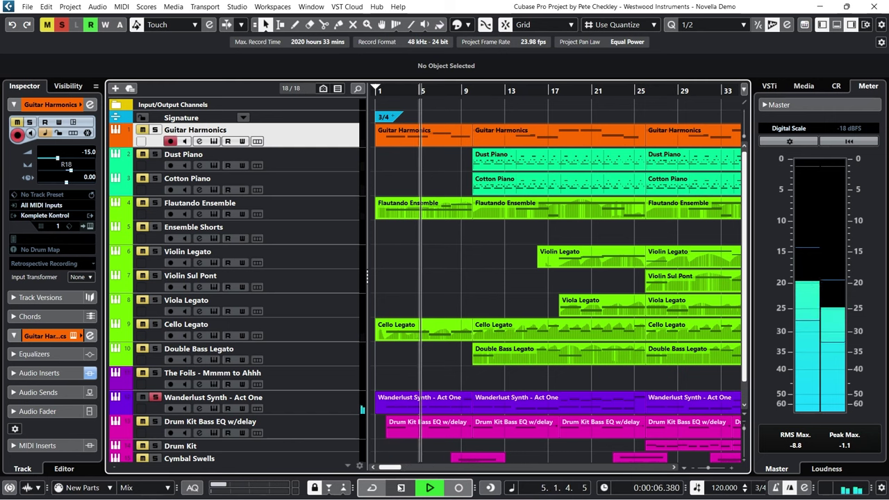
{"action": "left_click", "coordinate": [401, 487]}
- Open the first Wanderlust Synth - Act One part for note editing and bring its notes into view
{"action": "double_click", "coordinate": [439, 417]}
{"action": "scroll", "coordinate": [282, 344], "scroll_direction": "up", "scroll_amount": 3}
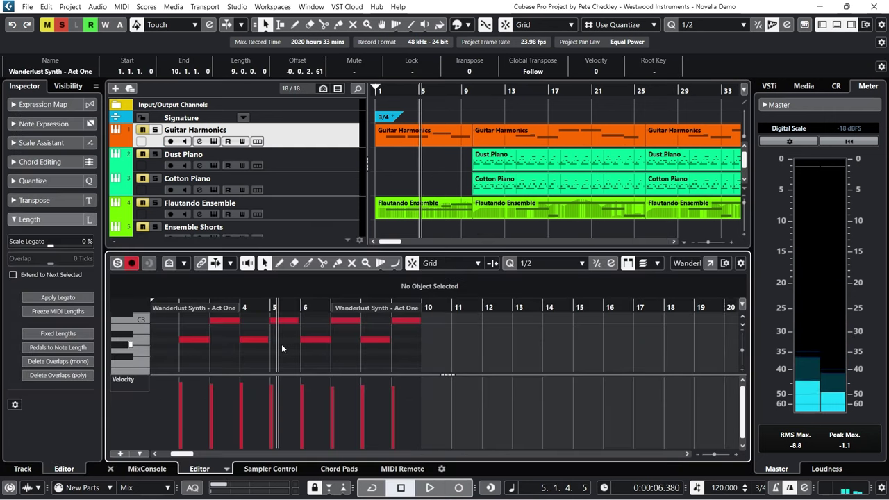
- Switch the solo from Wanderlust Synth - Act One to Drum Kit Bass EQ w/delay, play it from bar 2 and stop playback
{"action": "key", "text": "ctrl+e"}
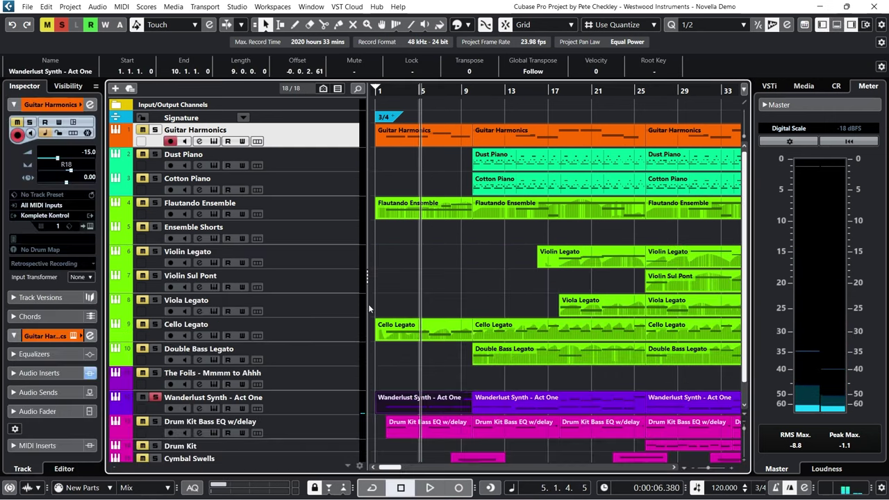
{"action": "left_click", "coordinate": [386, 91]}
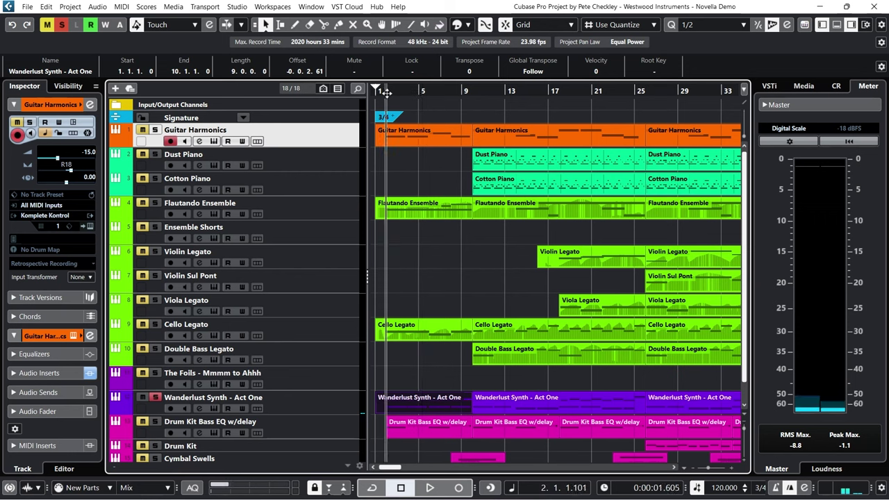
{"action": "left_click", "coordinate": [156, 396]}
{"action": "left_click", "coordinate": [155, 422]}
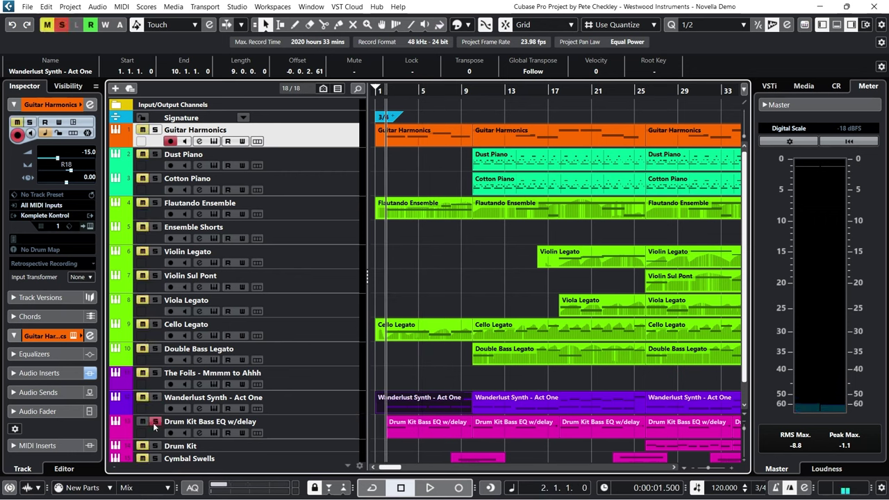
{"action": "left_click", "coordinate": [429, 487]}
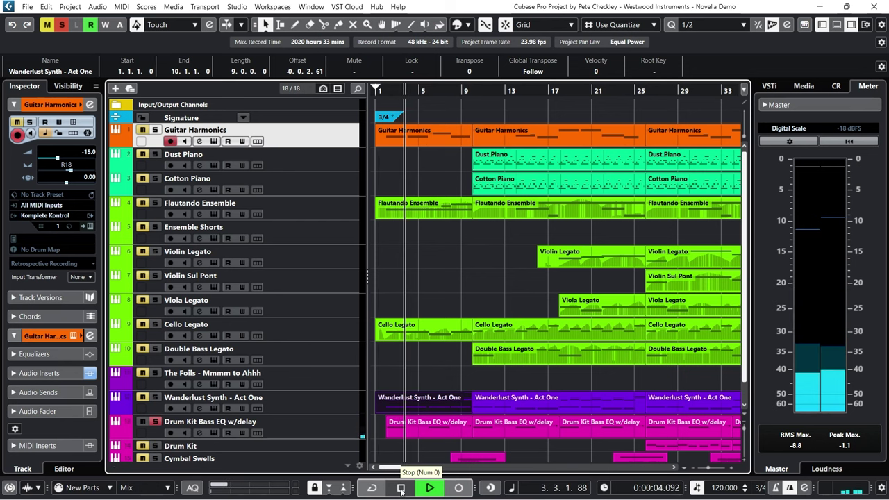
{"action": "left_click", "coordinate": [401, 488]}
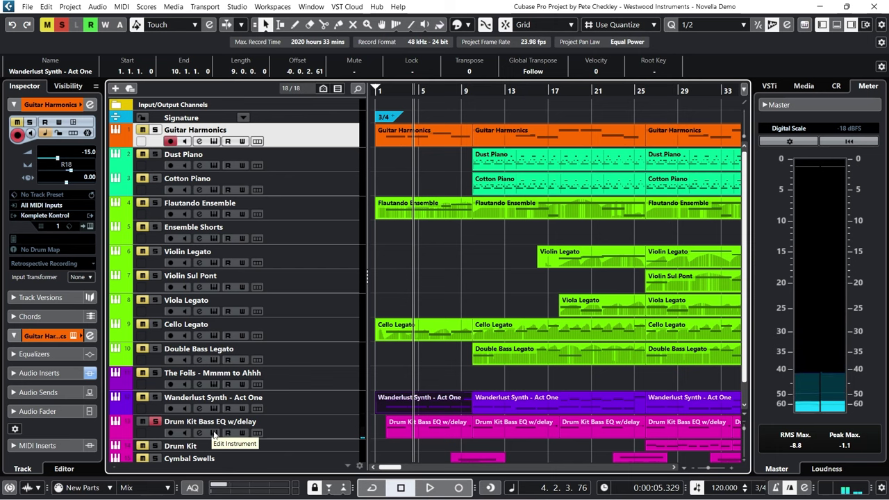
- View the Drum Kit Bass EQ w/delay track's instrument effects, close the instrument and clear the track's solo
{"action": "left_click", "coordinate": [214, 432]}
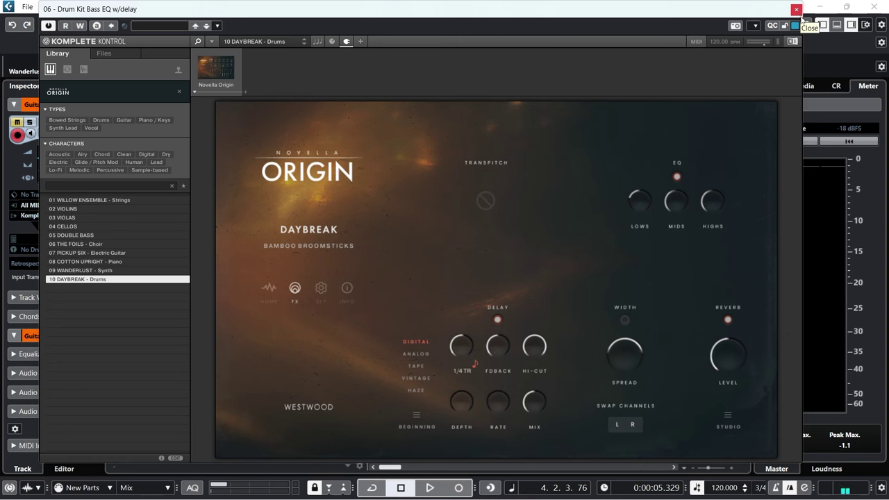
{"action": "left_click", "coordinate": [796, 9]}
{"action": "left_click", "coordinate": [155, 421]}
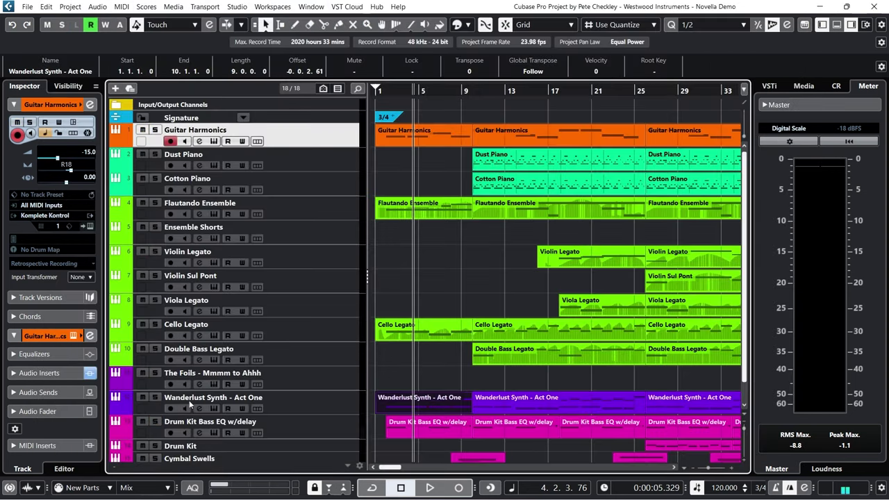
- Play the full arrangement from bar 2 with nothing soloed, and stop playback once the opening section has ended
{"action": "left_click", "coordinate": [391, 92]}
{"action": "key", "text": "b"}
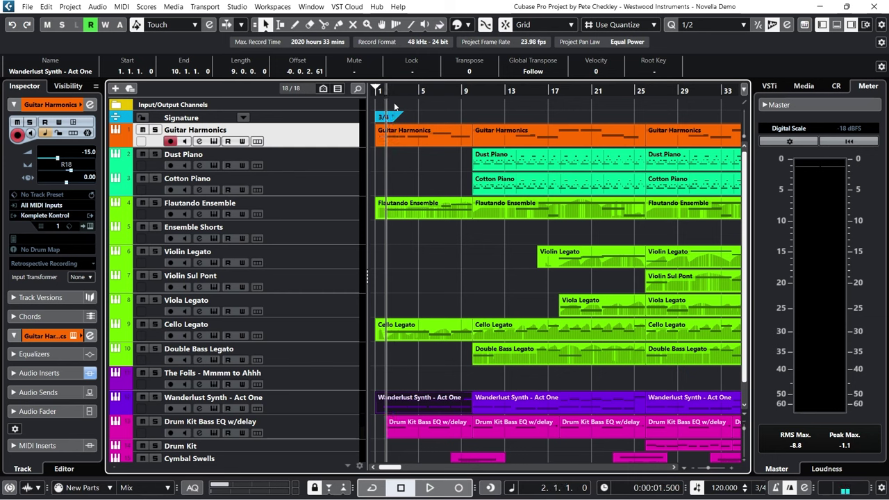
{"action": "left_click", "coordinate": [429, 488]}
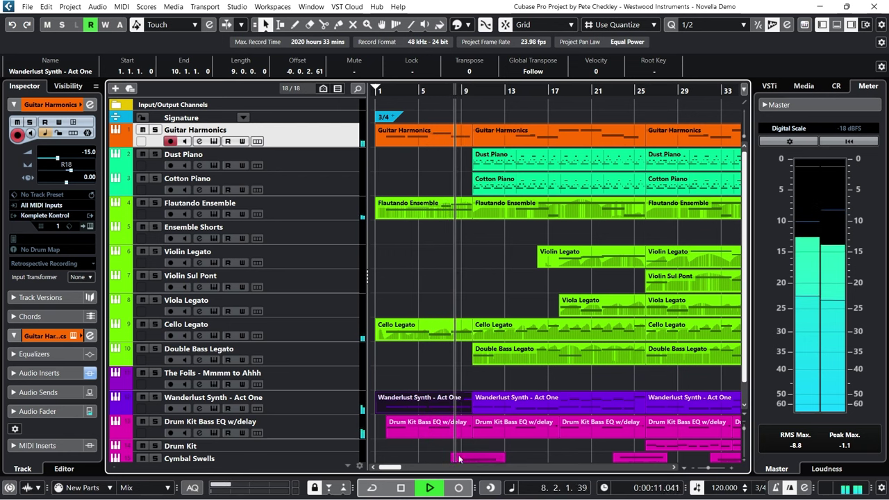
{"action": "left_click", "coordinate": [401, 489]}
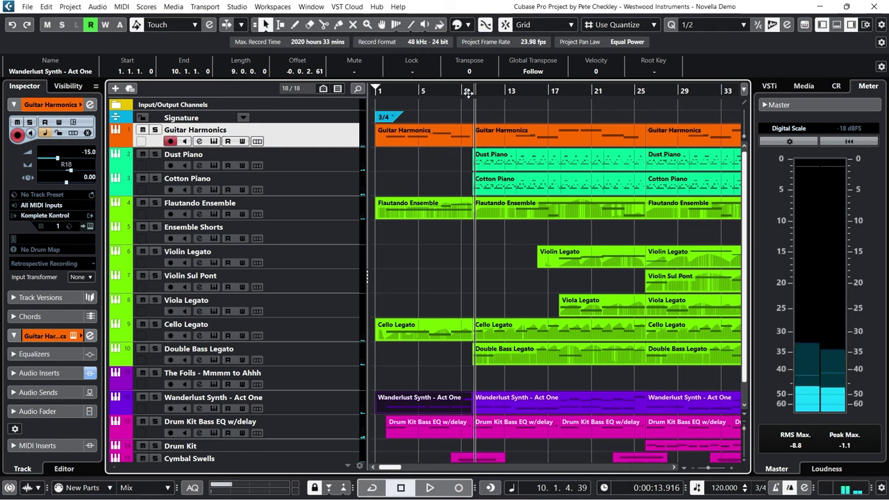
- Solo Flautando Ensemble, Cello Legato and Double Bass Legato, play them together from bar 9 and stop playback
{"action": "left_click_drag", "start_coordinate": [467, 92], "coordinate": [470, 93]}
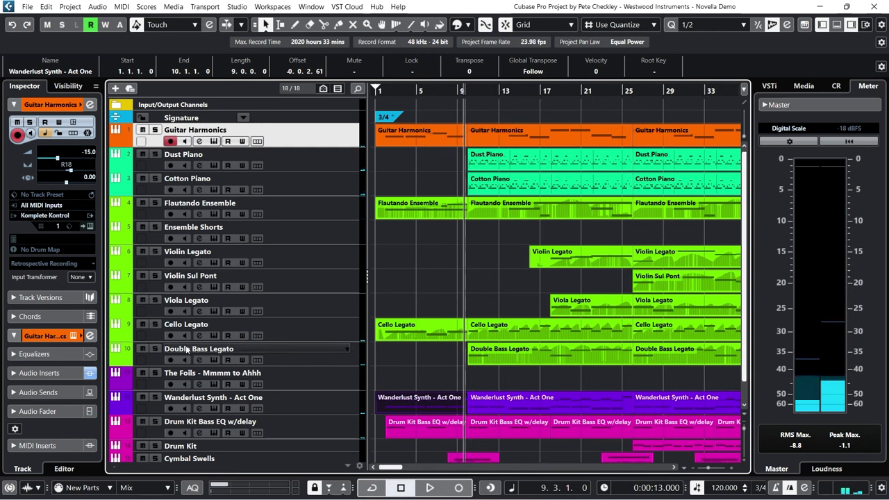
{"action": "left_click", "coordinate": [155, 349]}
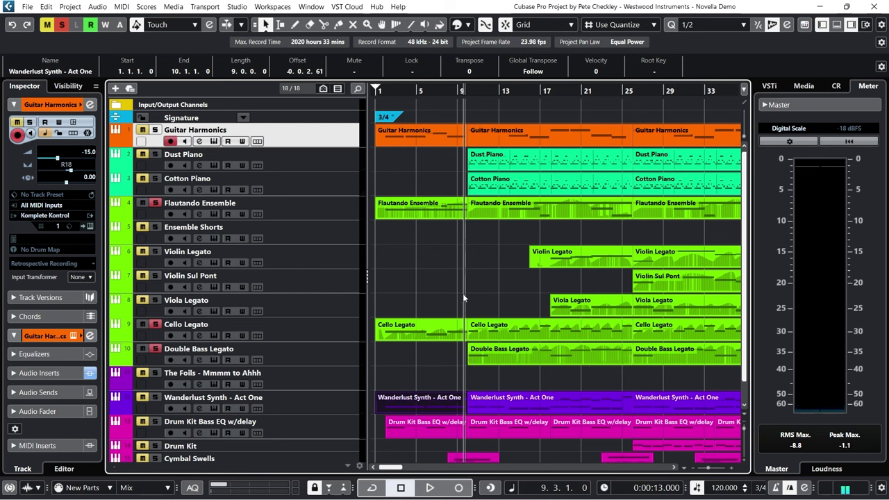
{"action": "left_click", "coordinate": [430, 487]}
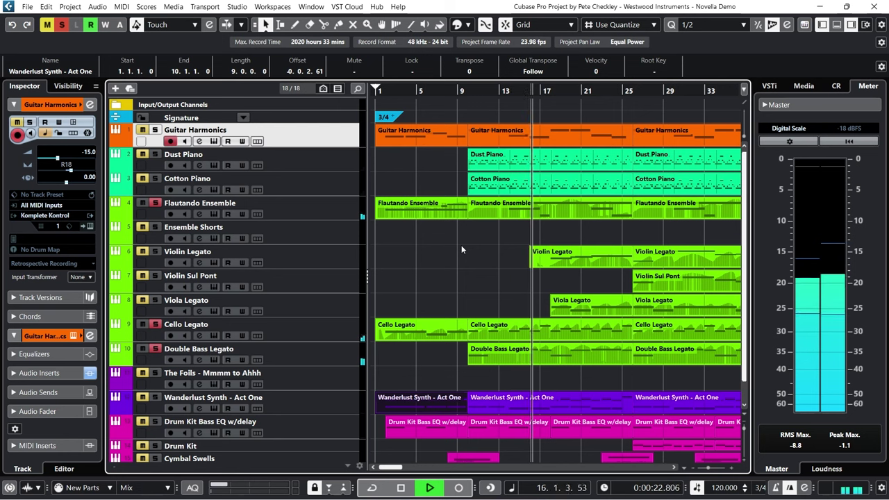
{"action": "left_click", "coordinate": [402, 487]}
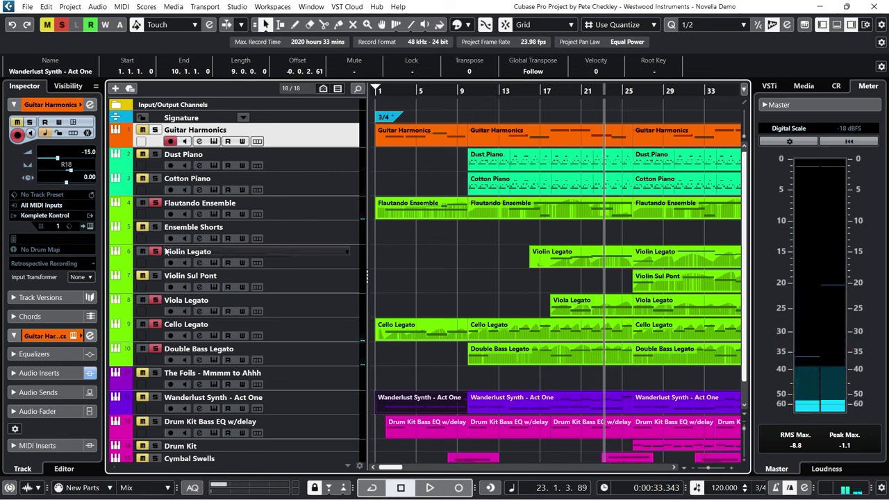
- Open the Double Bass Legato part that starts at bar 10, examine its low and high notes, and close the editor
{"action": "left_click", "coordinate": [548, 91]}
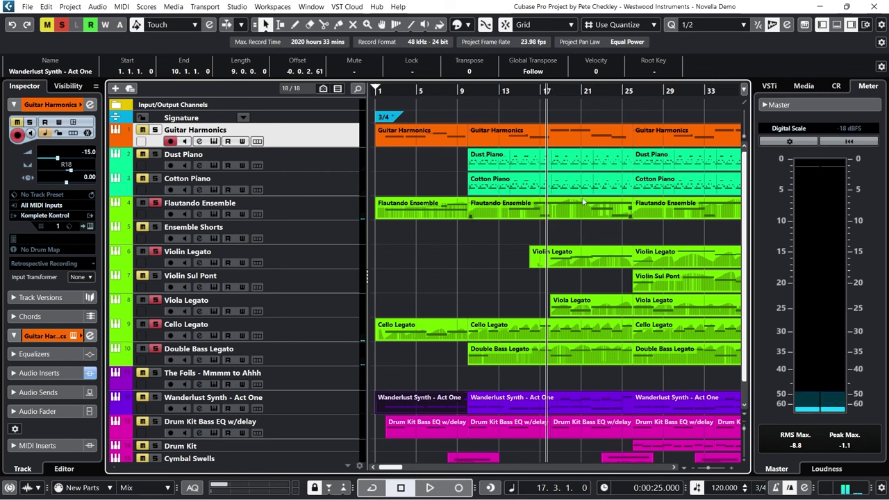
{"action": "double_click", "coordinate": [568, 358]}
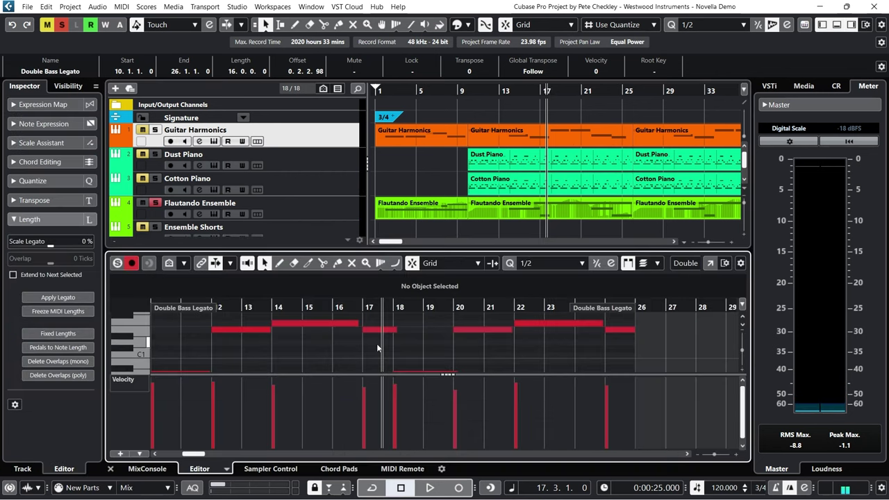
{"action": "scroll", "coordinate": [373, 368], "scroll_direction": "down", "scroll_amount": 1}
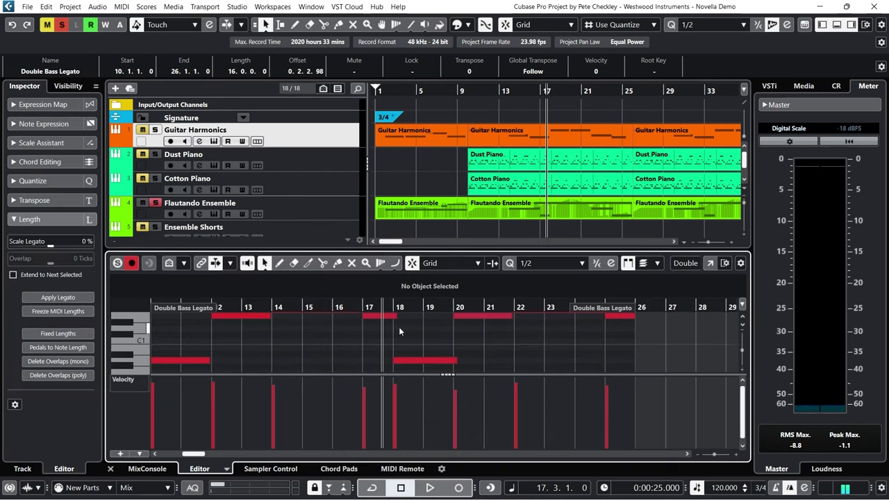
{"action": "scroll", "coordinate": [540, 340], "scroll_direction": "up", "scroll_amount": 1}
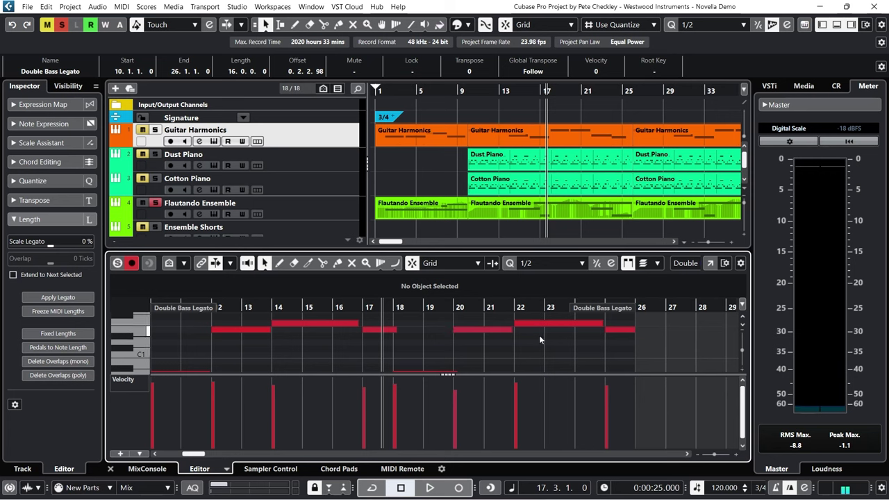
{"action": "left_click", "coordinate": [110, 468]}
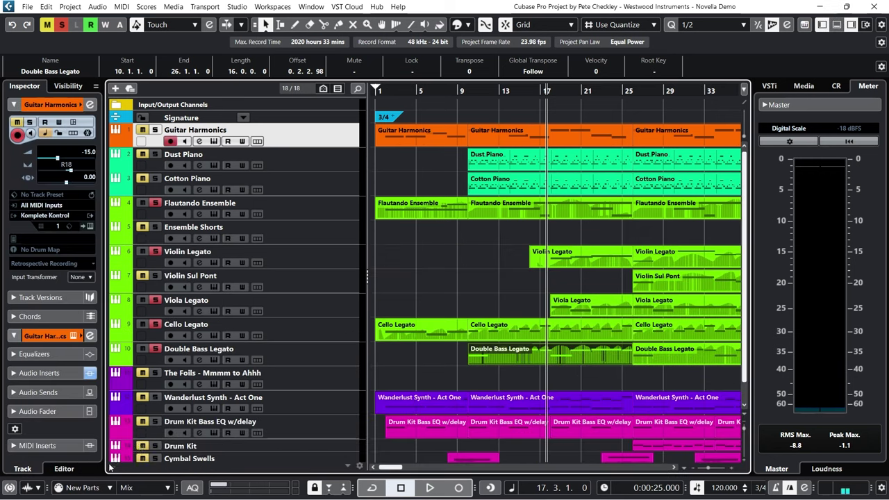
- Examine the notes of the first Violin Legato part and the first Viola Legato part, closing the editor after each
{"action": "double_click", "coordinate": [565, 261]}
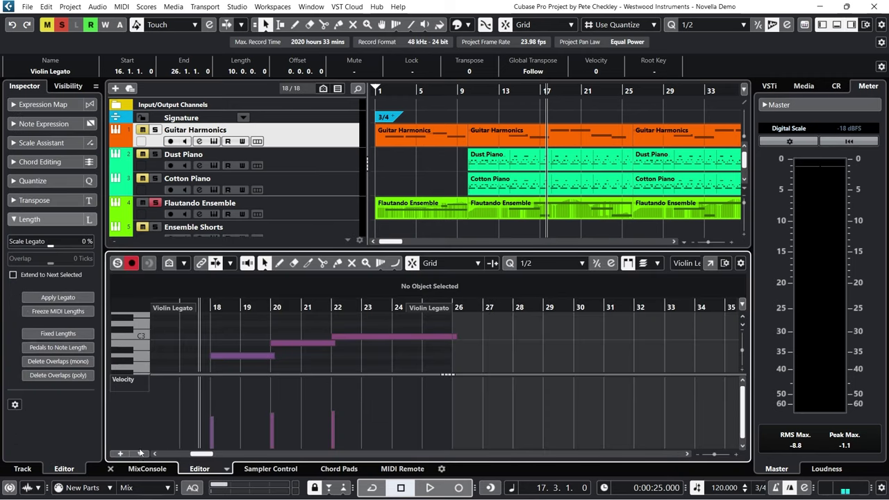
{"action": "left_click", "coordinate": [111, 469]}
{"action": "left_click", "coordinate": [566, 305]}
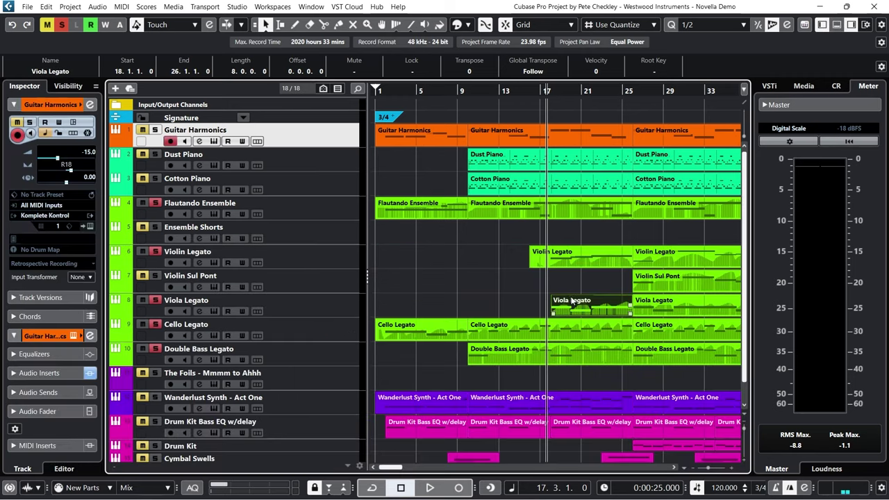
{"action": "double_click", "coordinate": [574, 300]}
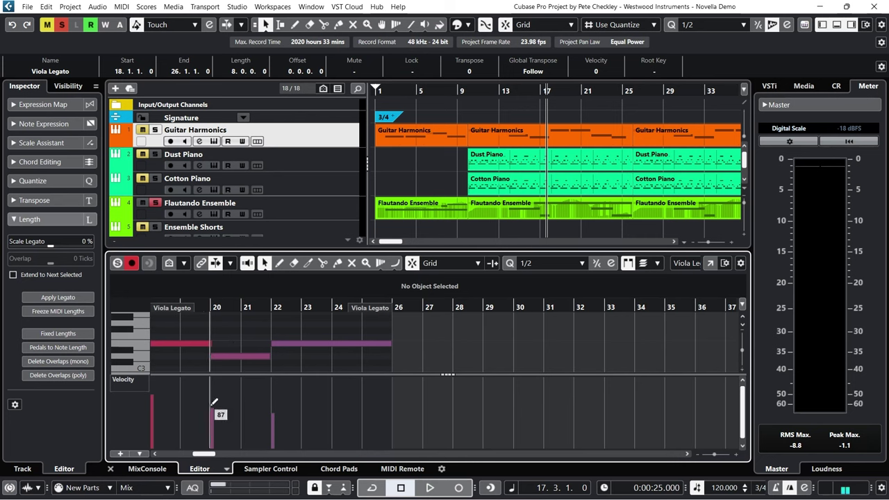
{"action": "left_click", "coordinate": [110, 470]}
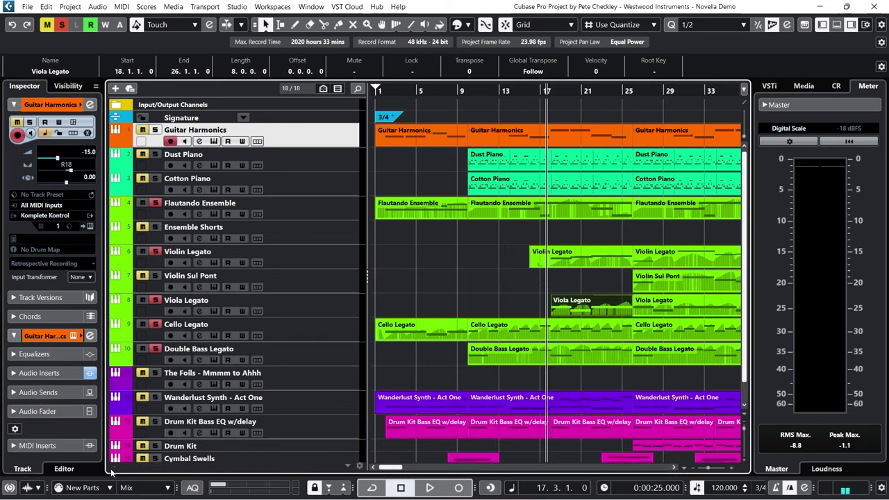
- Play the soloed string tracks together from bar 17, stop playback and clear all solos
{"action": "left_click", "coordinate": [539, 91]}
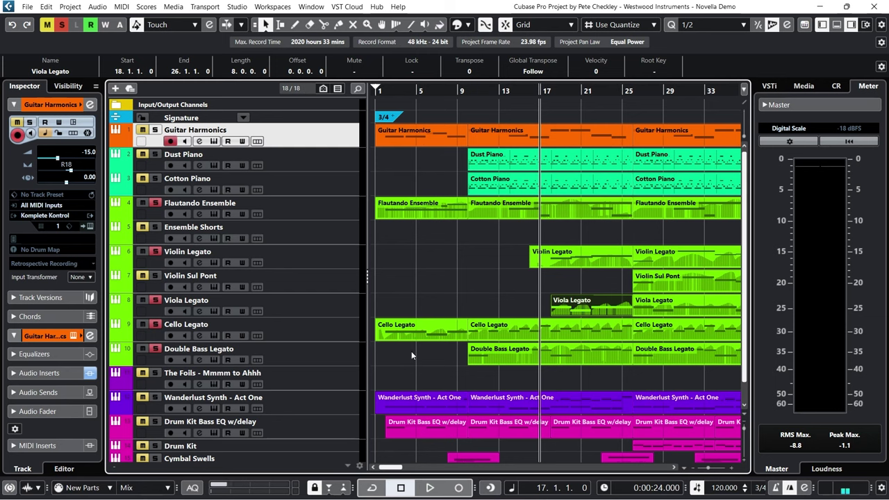
{"action": "left_click", "coordinate": [430, 488]}
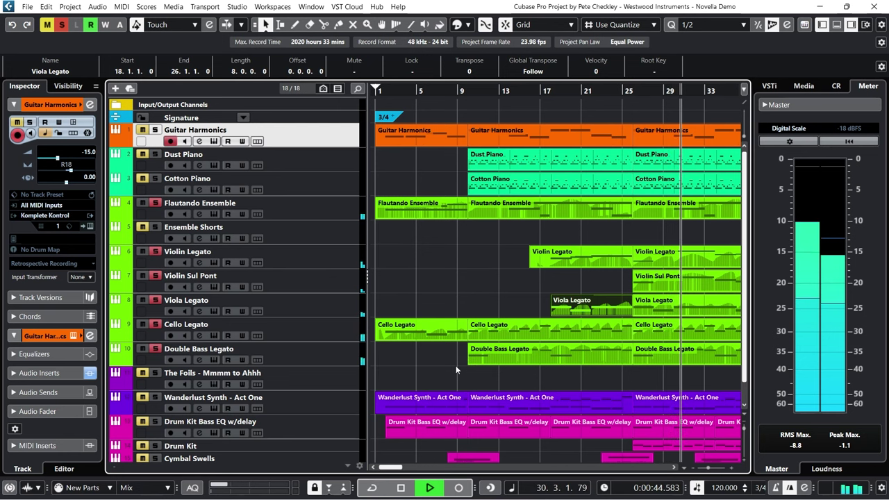
{"action": "left_click", "coordinate": [402, 488]}
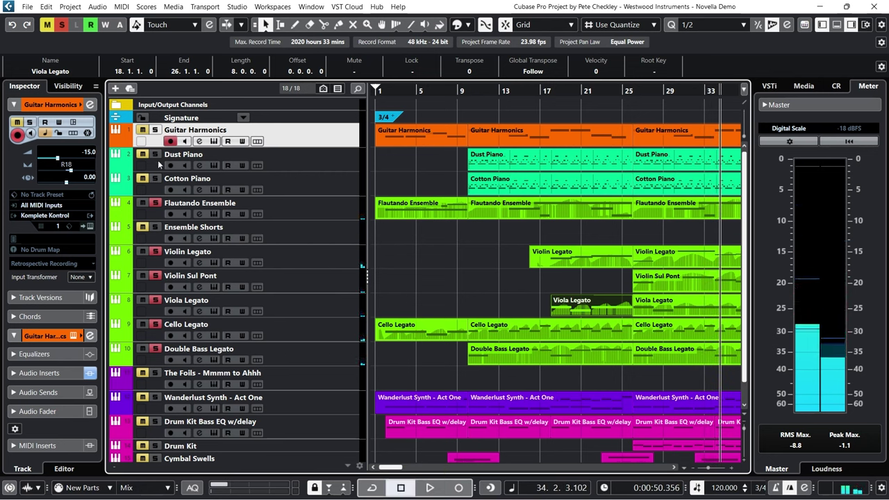
{"action": "left_click", "coordinate": [62, 25]}
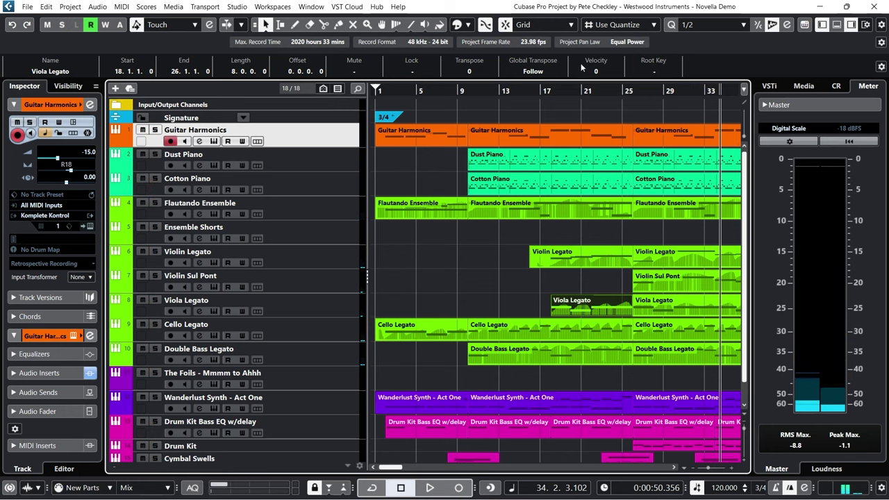
- Move the playback position to bar 26, examine the notes of the Guitar Harmonics part starting there, and close the editor
{"action": "left_click", "coordinate": [636, 90]}
{"action": "left_click_drag", "start_coordinate": [627, 92], "coordinate": [621, 135]}
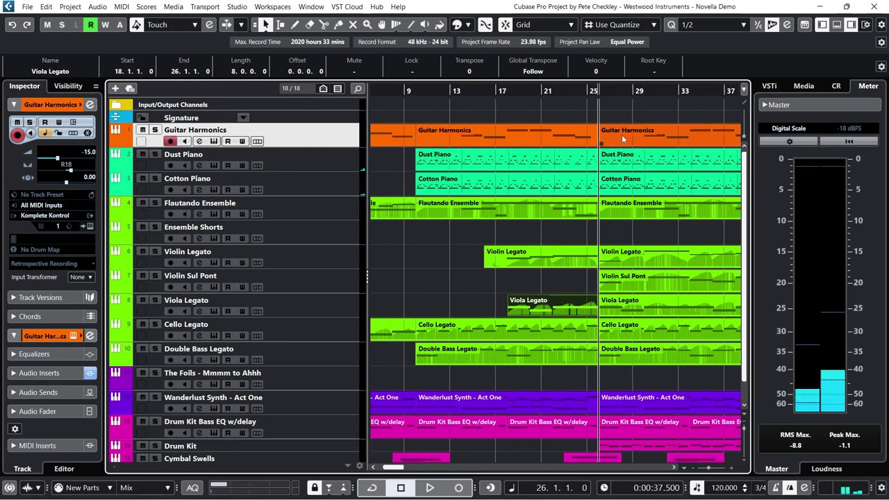
{"action": "double_click", "coordinate": [655, 130]}
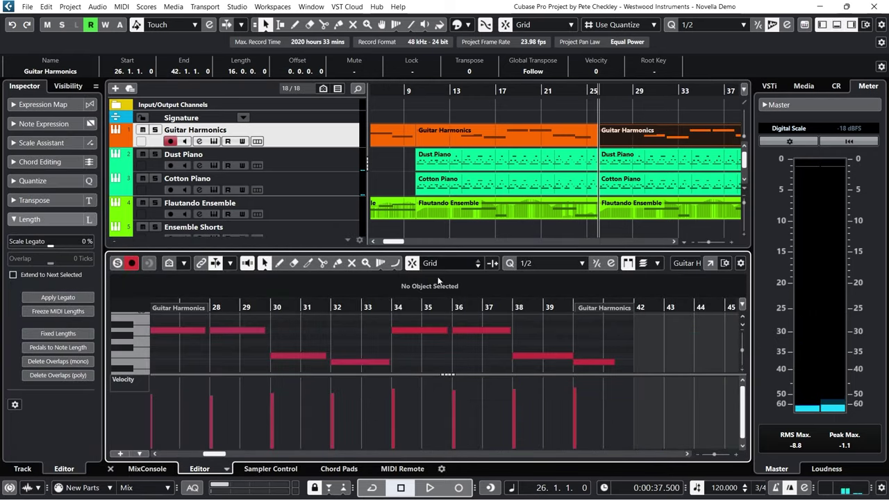
{"action": "left_click", "coordinate": [357, 362]}
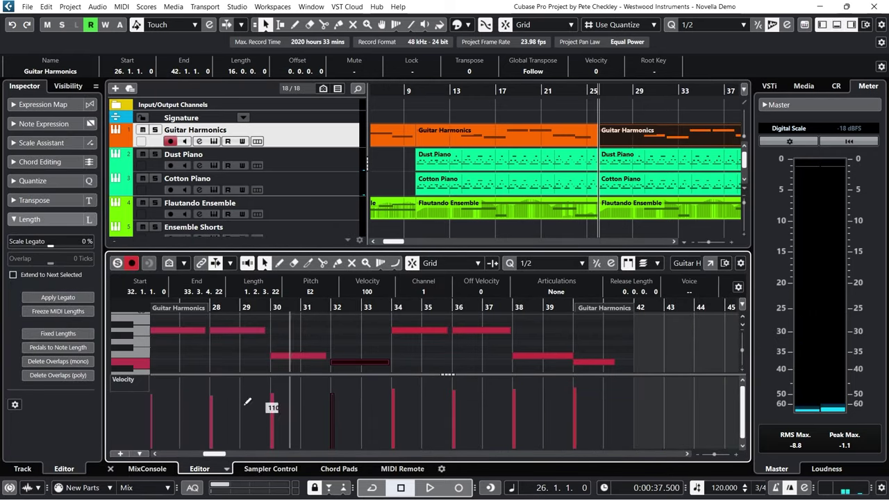
{"action": "left_click", "coordinate": [110, 469]}
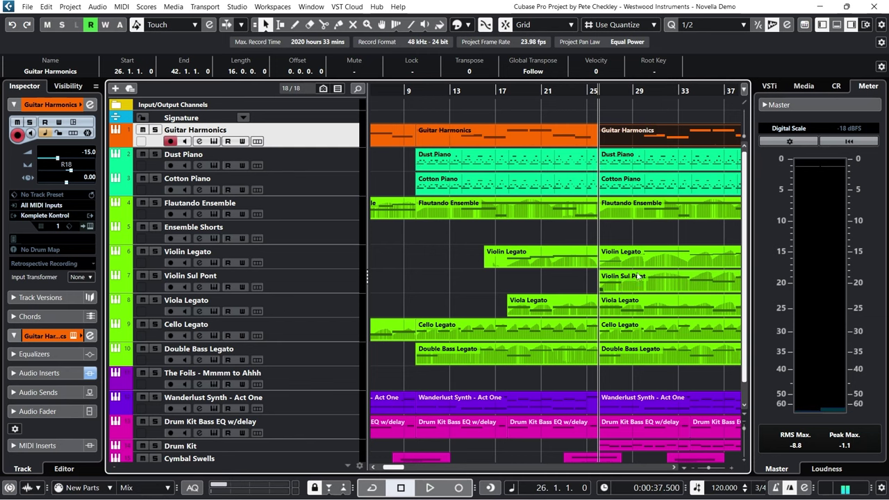
- Solo the Drum Kit track, play it from bar 26, stop playback and return the playback position to bar 26
{"action": "scroll", "coordinate": [639, 301], "scroll_direction": "down", "scroll_amount": 1}
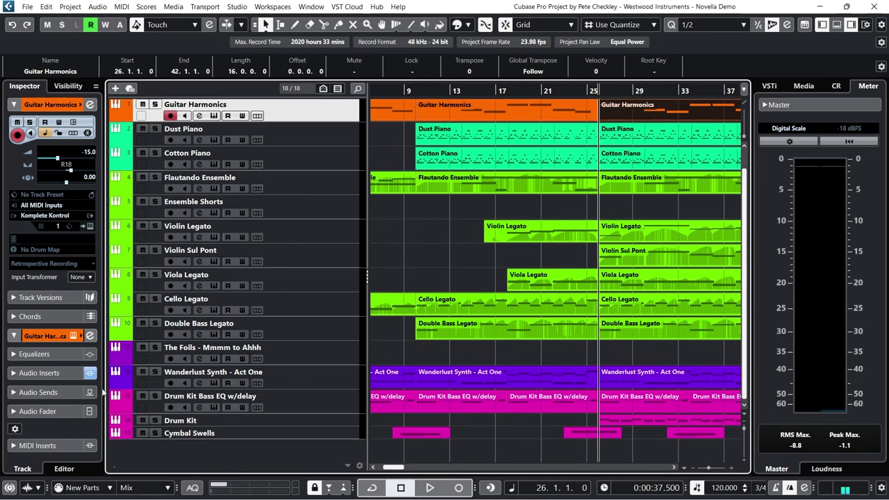
{"action": "left_click", "coordinate": [155, 421]}
{"action": "left_click", "coordinate": [431, 488]}
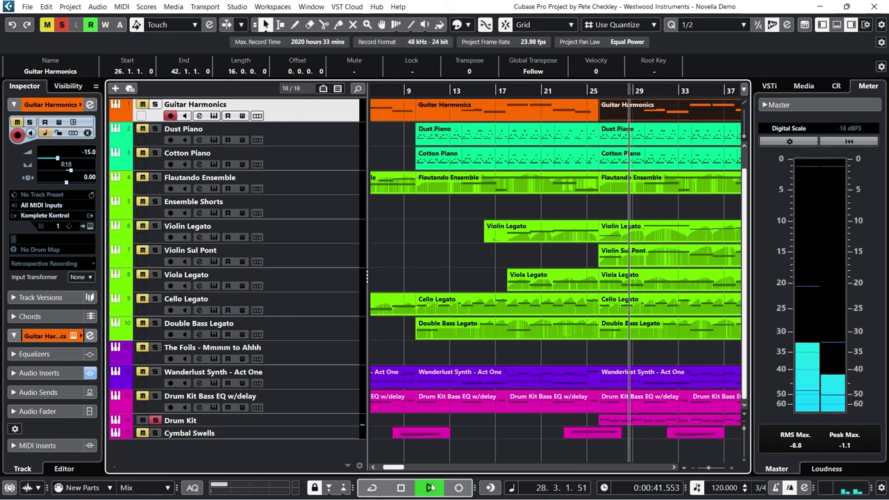
{"action": "left_click", "coordinate": [406, 489]}
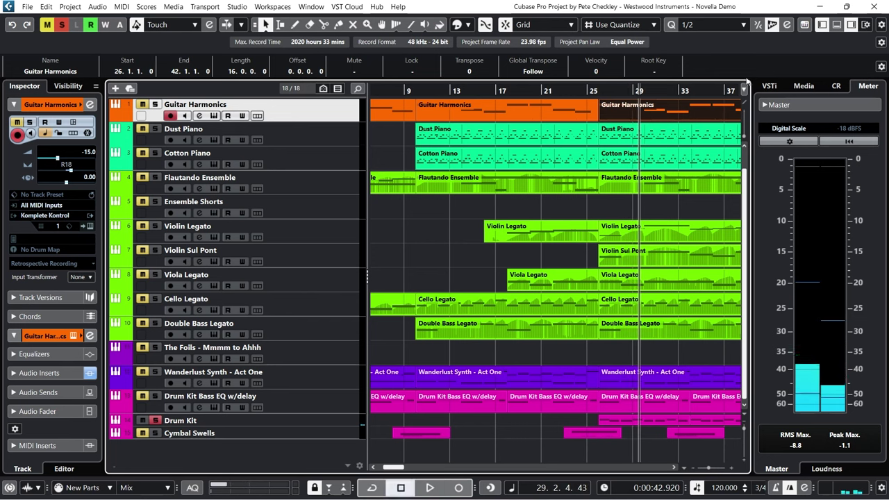
{"action": "left_click", "coordinate": [597, 93]}
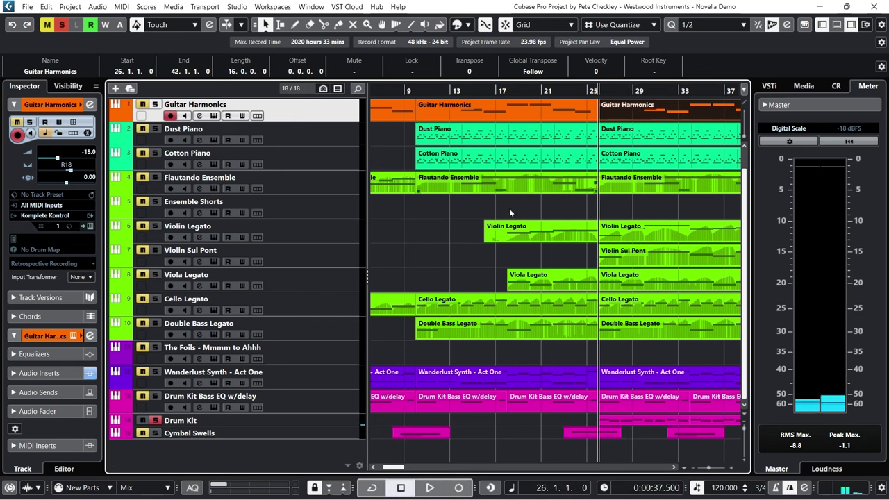
- Clear the Drum Kit solo, play the full arrangement from bar 26 and stop playback just before bar 42
{"action": "left_click", "coordinate": [154, 421]}
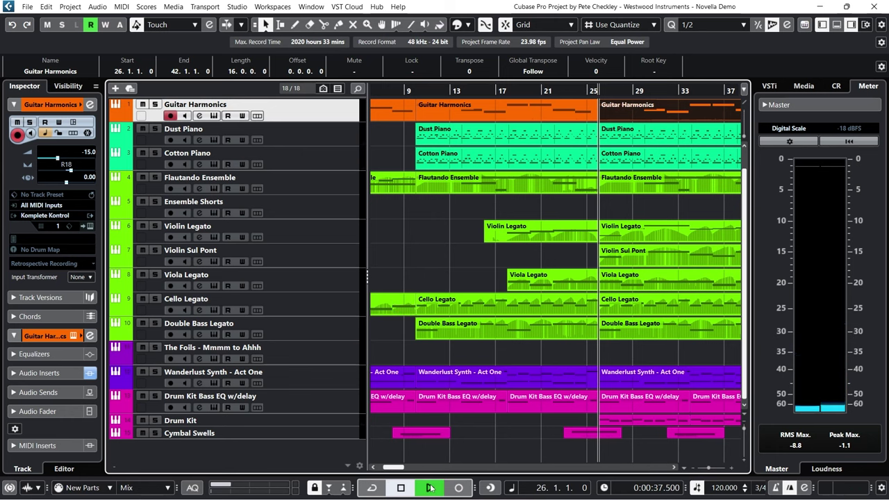
{"action": "scroll", "coordinate": [477, 232], "scroll_direction": "up", "scroll_amount": 1}
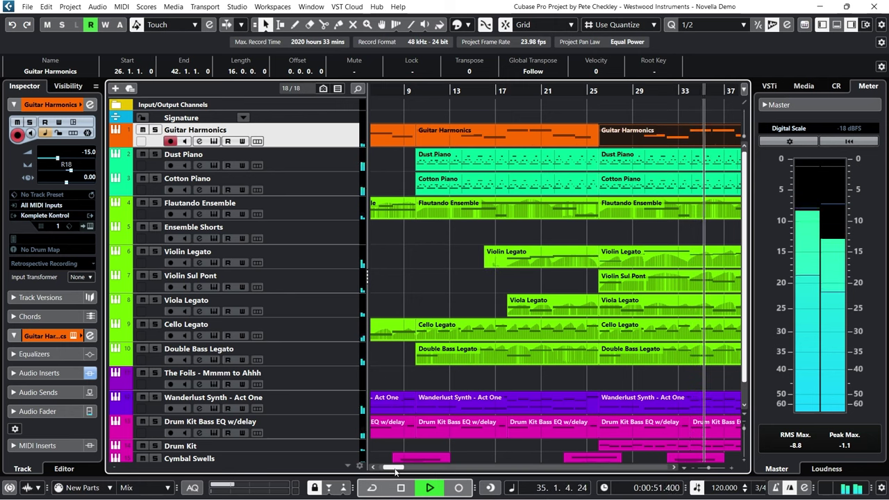
{"action": "left_click_drag", "start_coordinate": [395, 471], "coordinate": [415, 470]}
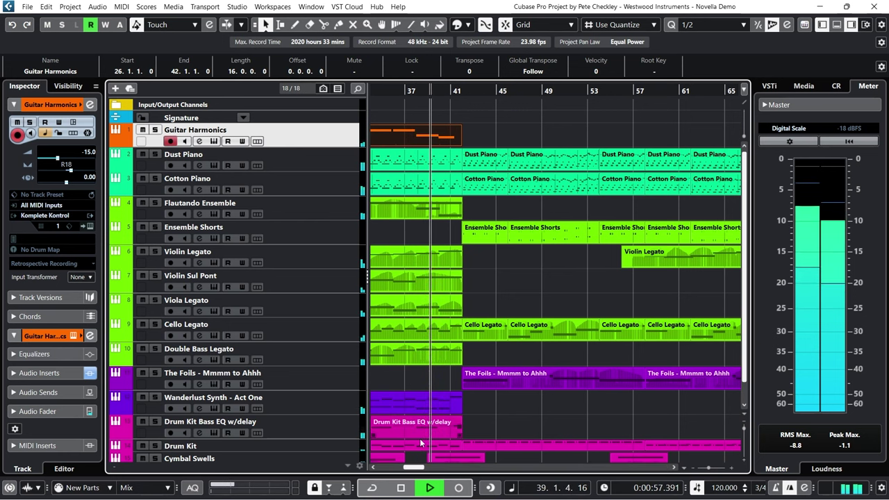
{"action": "left_click", "coordinate": [405, 490]}
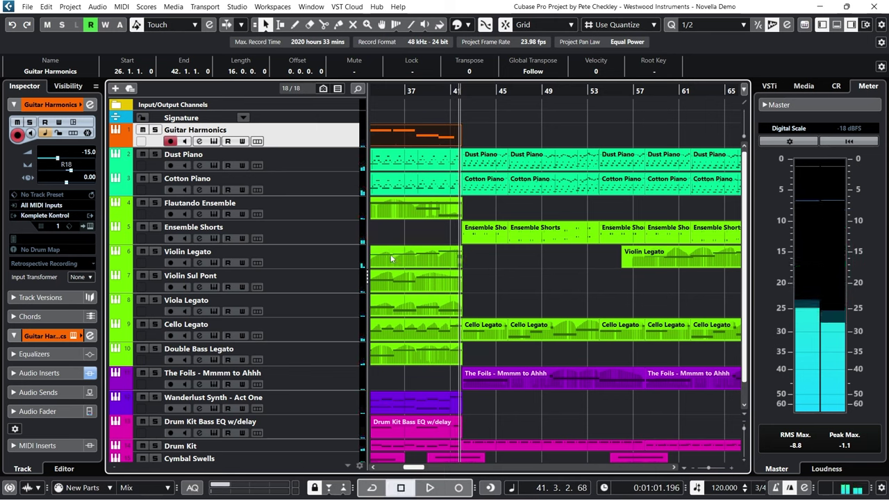
- Solo the Dust Piano and Cotton Piano tracks, play them to bar 53, clear both solos and set the playback position to bar 42
{"action": "left_click", "coordinate": [156, 154]}
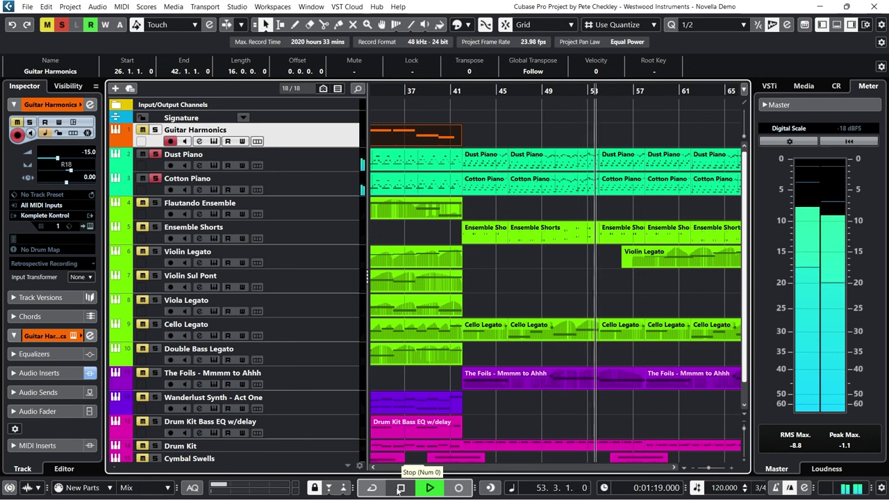
{"action": "left_click", "coordinate": [400, 488]}
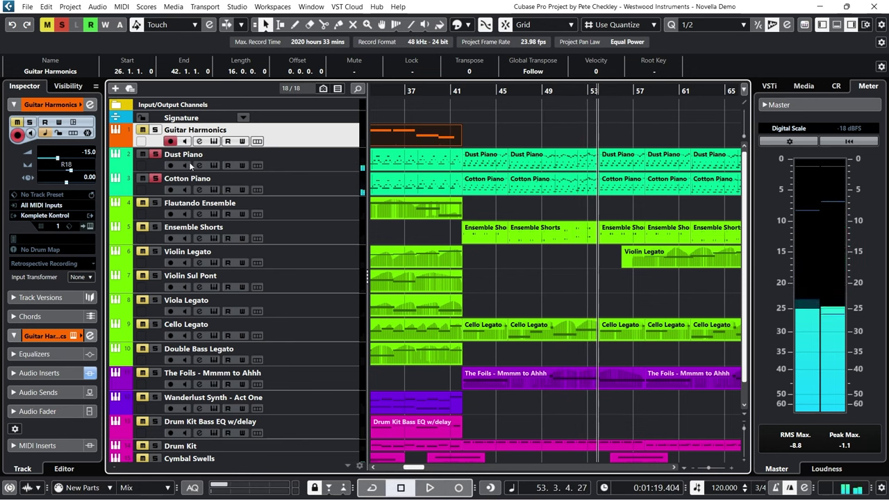
{"action": "left_click", "coordinate": [156, 178]}
{"action": "left_click", "coordinate": [458, 93]}
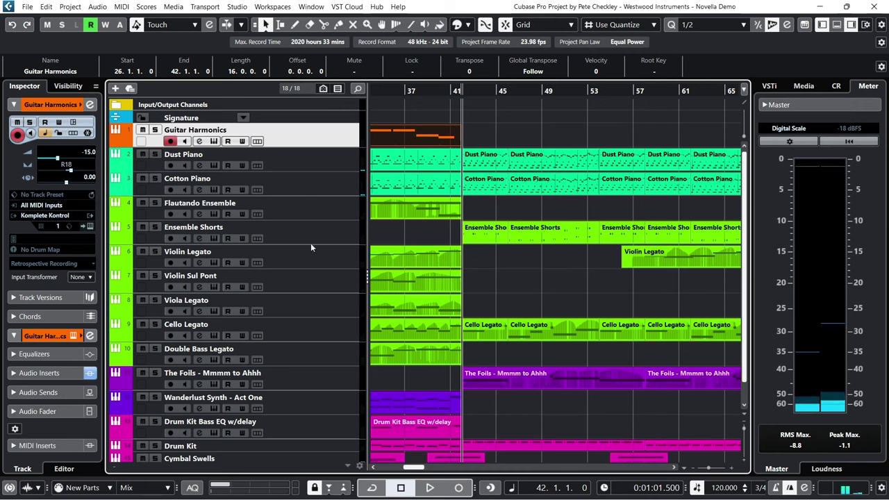
- Solo the Ensemble Shorts track, play it from bar 42 and check its channel settings, closing them again
{"action": "left_click", "coordinate": [155, 227]}
{"action": "scroll", "coordinate": [402, 364], "scroll_direction": "down", "scroll_amount": 1}
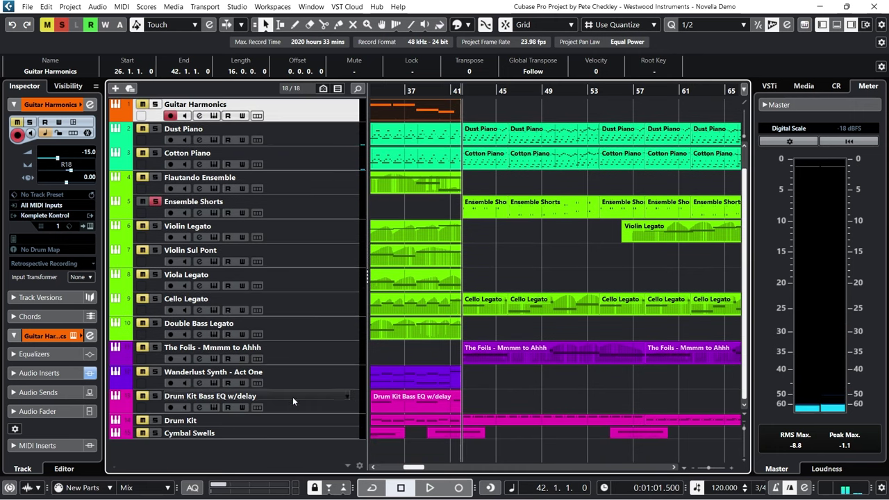
{"action": "left_click", "coordinate": [432, 489]}
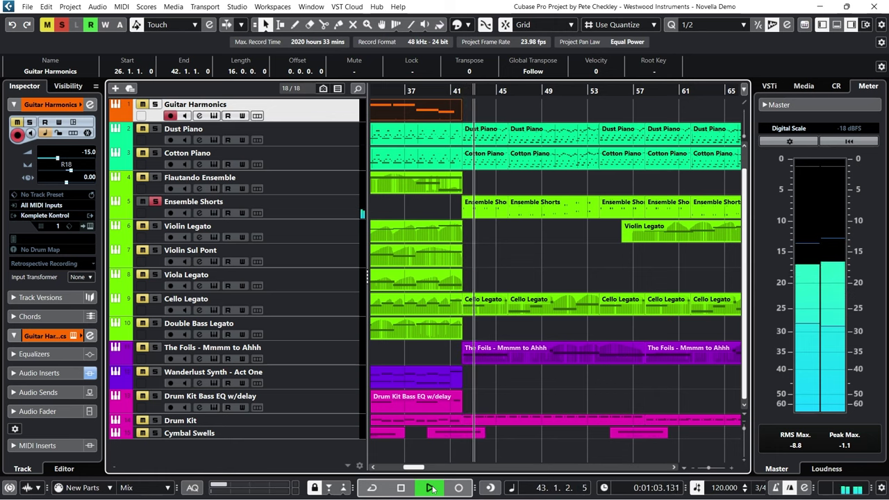
{"action": "left_click", "coordinate": [198, 213]}
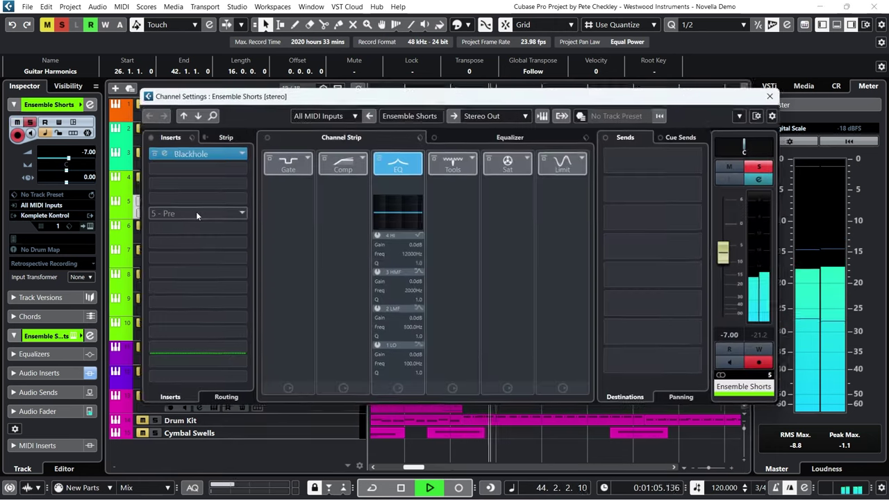
{"action": "left_click", "coordinate": [775, 95]}
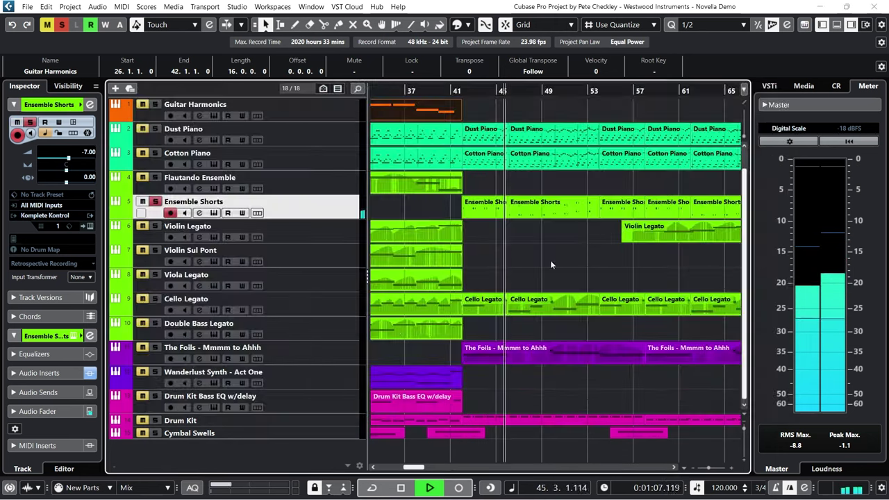
- Add the Drum Kit track to the soloed playback, stop, return to bar 42 and clear both solos
{"action": "left_click", "coordinate": [154, 420]}
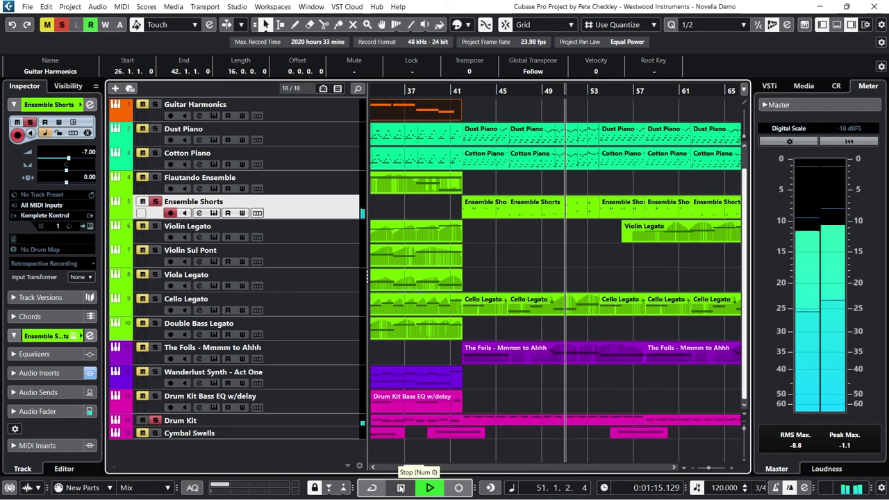
{"action": "left_click", "coordinate": [400, 488]}
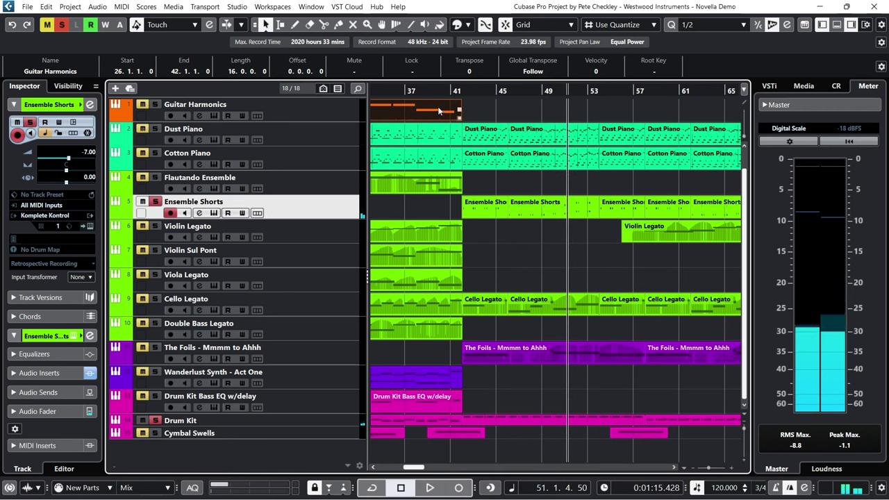
{"action": "left_click", "coordinate": [459, 91]}
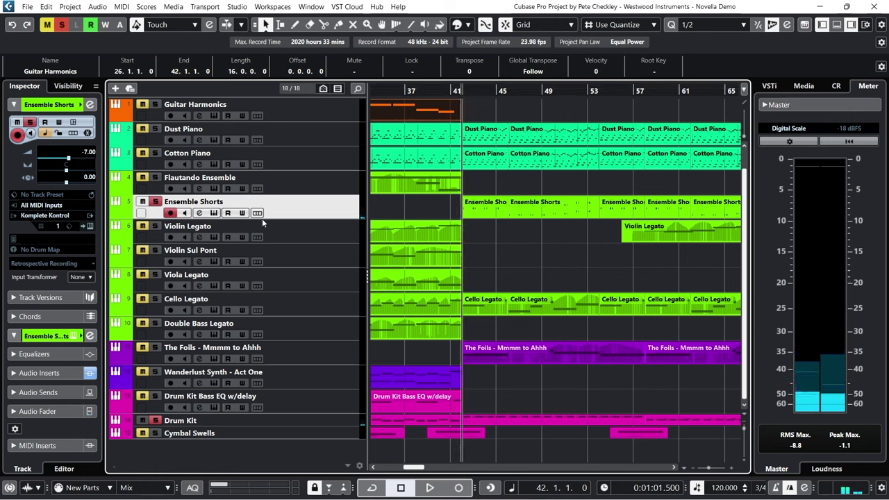
{"action": "left_click", "coordinate": [156, 421]}
{"action": "left_click", "coordinate": [156, 202]}
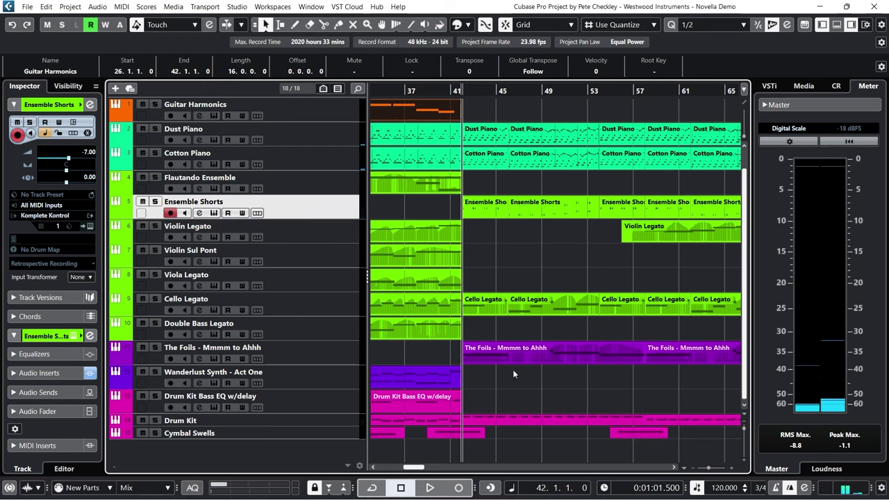
- Solo The Foils - Mmmm to Ahhh track, play and stop it, return to bar 41 and clear the solo
{"action": "left_click", "coordinate": [155, 347]}
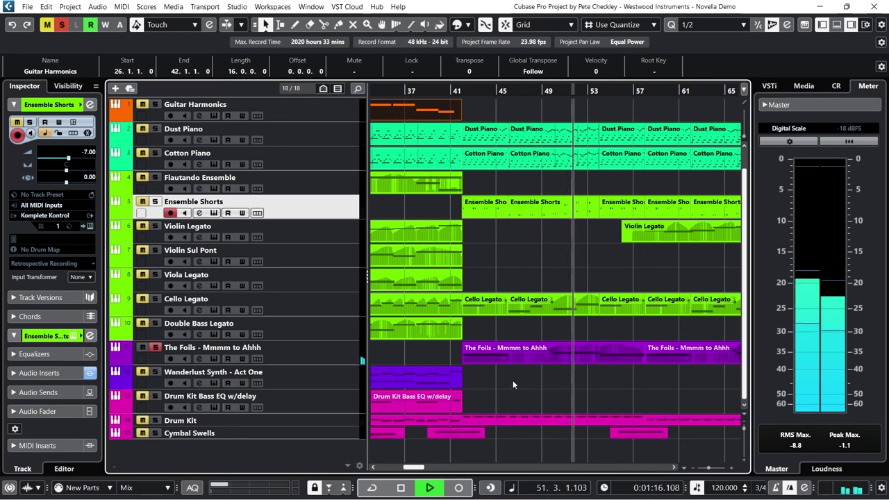
{"action": "left_click", "coordinate": [401, 489]}
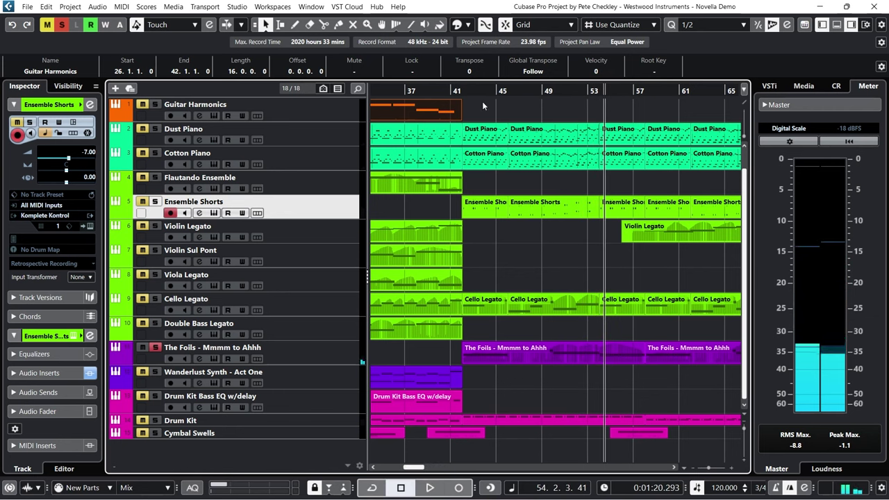
{"action": "left_click", "coordinate": [463, 90]}
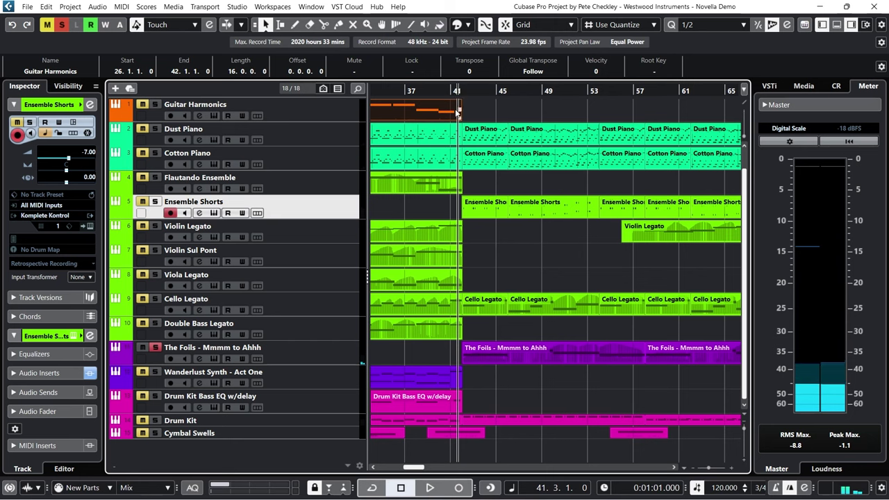
{"action": "left_click", "coordinate": [155, 348]}
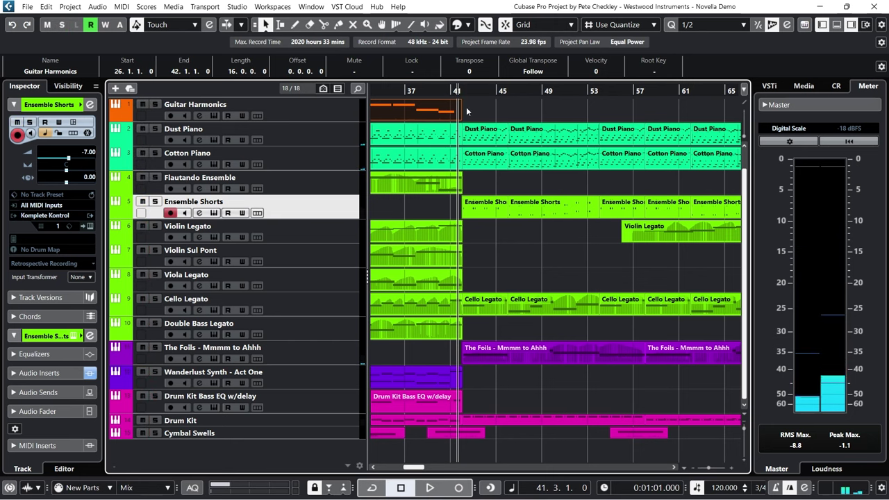
- Play the full arrangement from bar 41 and stop playback at bar 71
{"action": "key", "text": "space"}
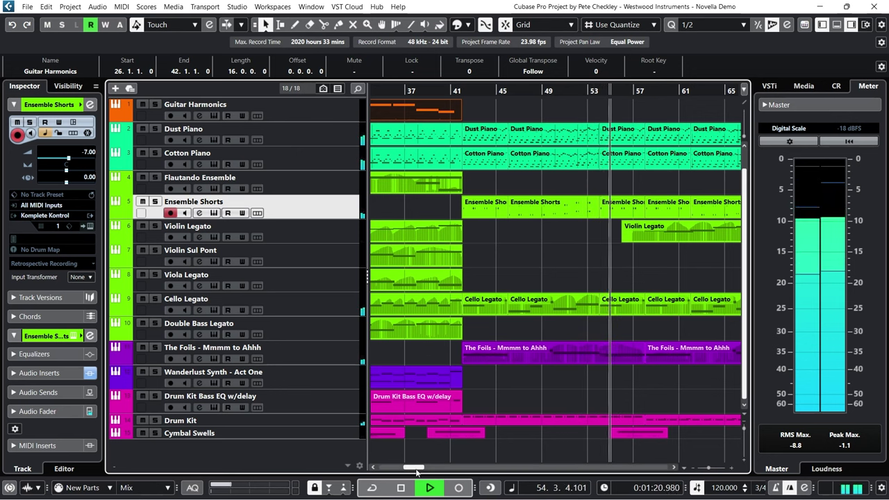
{"action": "left_click_drag", "start_coordinate": [416, 467], "coordinate": [425, 470]}
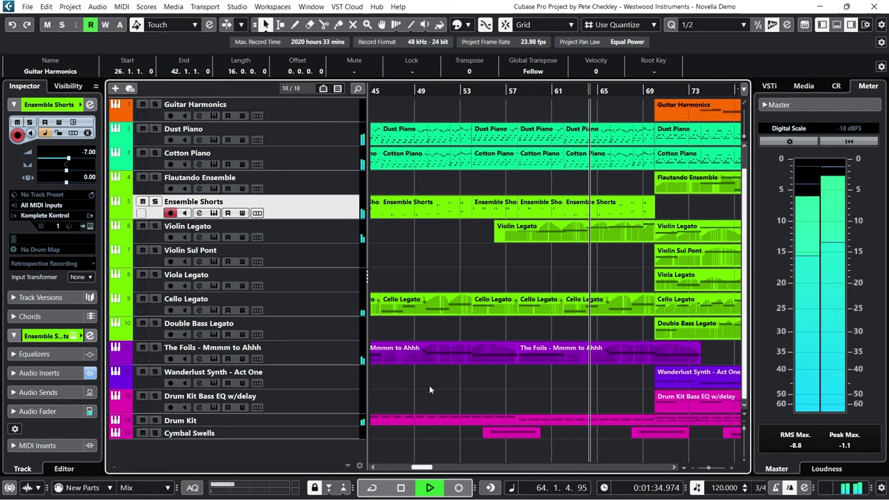
{"action": "scroll", "coordinate": [506, 321], "scroll_direction": "up", "scroll_amount": 1}
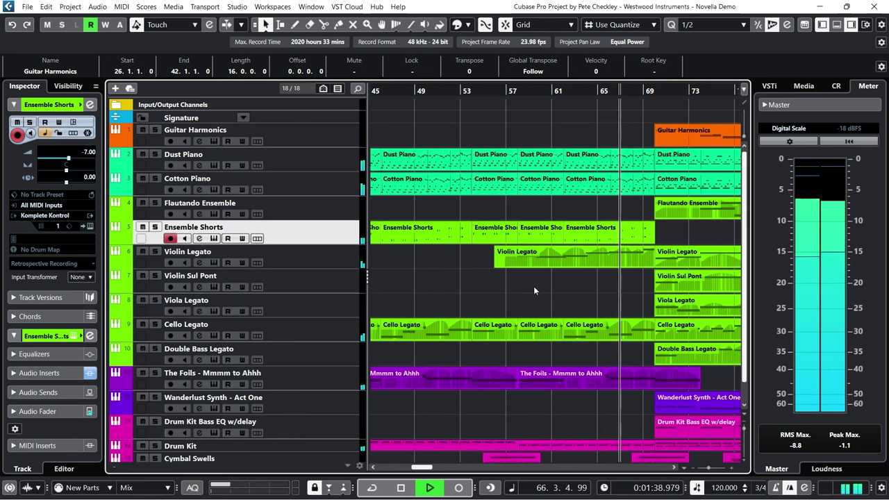
{"action": "left_click", "coordinate": [410, 484]}
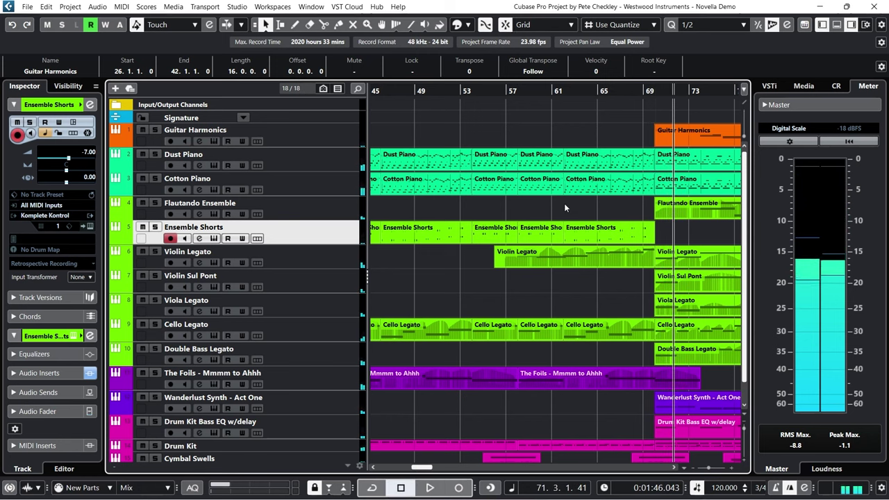
- Set the playback position to bar 56 and on to bar 69, and clear the part selection
{"action": "left_click", "coordinate": [497, 91]}
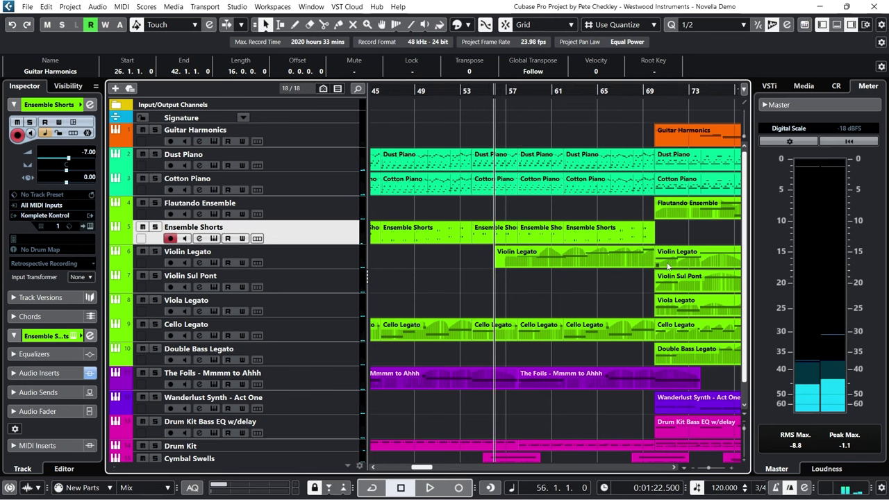
{"action": "left_click_drag", "start_coordinate": [648, 91], "coordinate": [575, 156]}
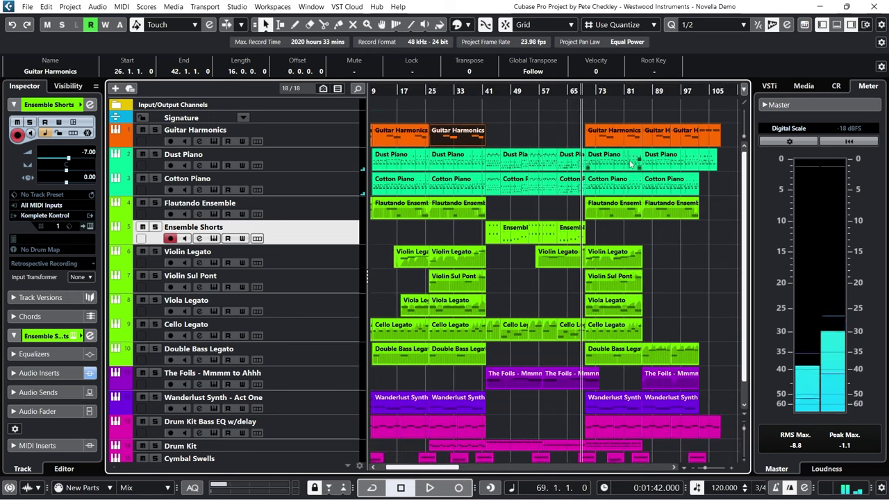
{"action": "left_click_drag", "start_coordinate": [447, 105], "coordinate": [455, 368]}
{"action": "left_click", "coordinate": [645, 238]}
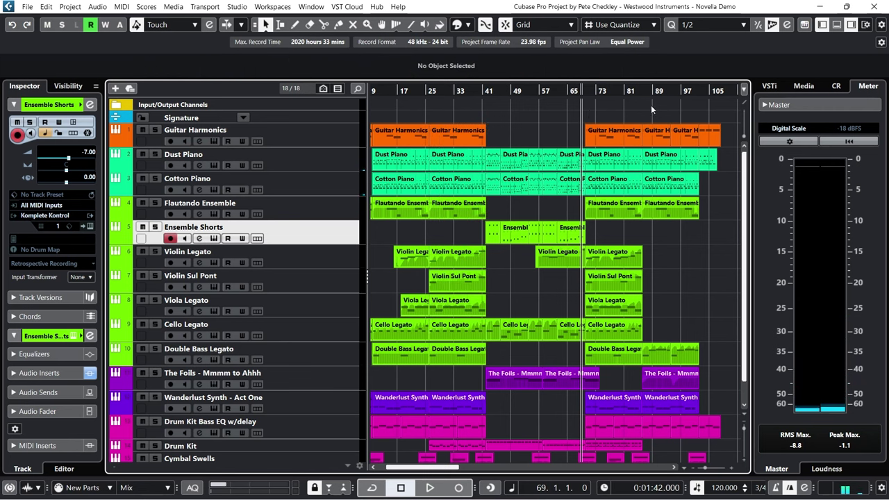
- Select the guitar, piano and Flautando parts starting at bar 86, set the playback position to bar 85 and deselect the parts
{"action": "left_click_drag", "start_coordinate": [687, 240], "coordinate": [682, 202]}
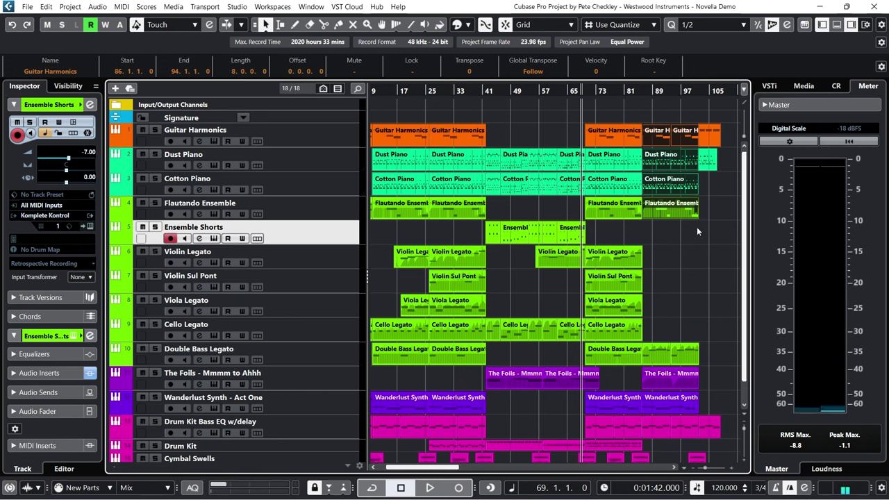
{"action": "left_click_drag", "start_coordinate": [640, 91], "coordinate": [683, 248]}
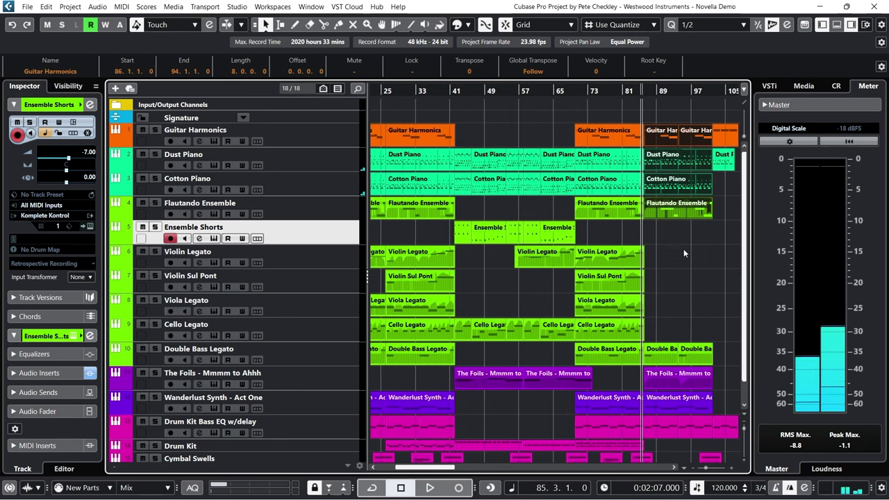
{"action": "left_click", "coordinate": [684, 249]}
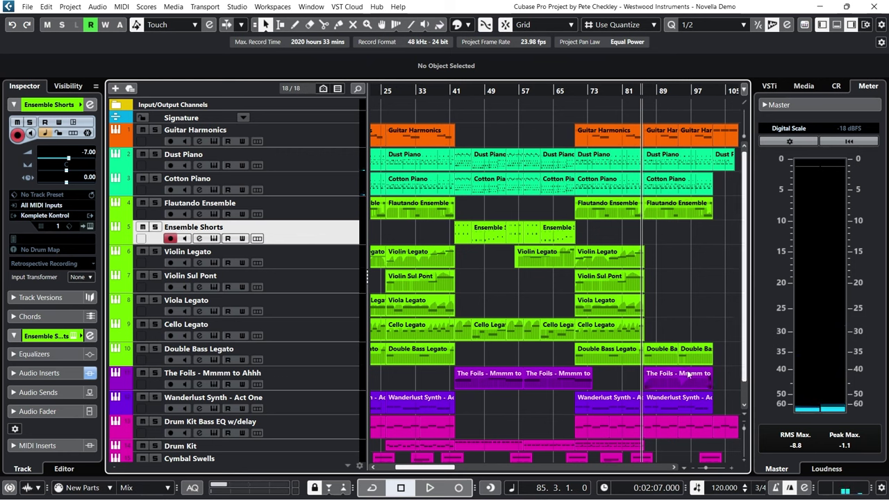
- Play the arrangement from bar 85 while examining the notes and modulation of The Foils part at bar 86, closing the editor and stopping playback
{"action": "left_click", "coordinate": [426, 488]}
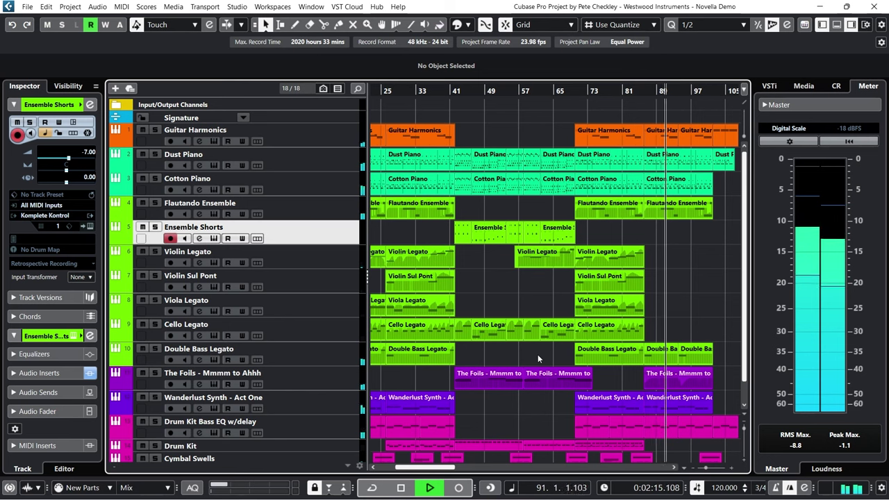
{"action": "double_click", "coordinate": [702, 379]}
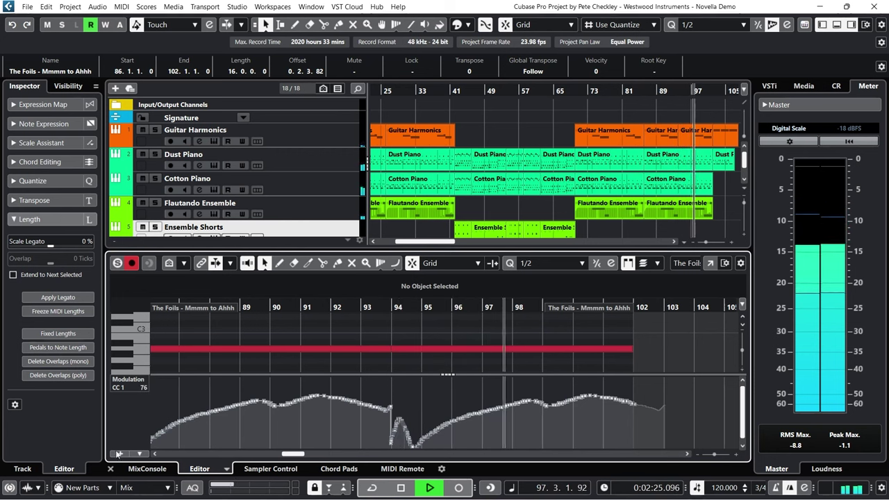
{"action": "key", "text": "ctrl+e"}
{"action": "left_click", "coordinate": [669, 285]}
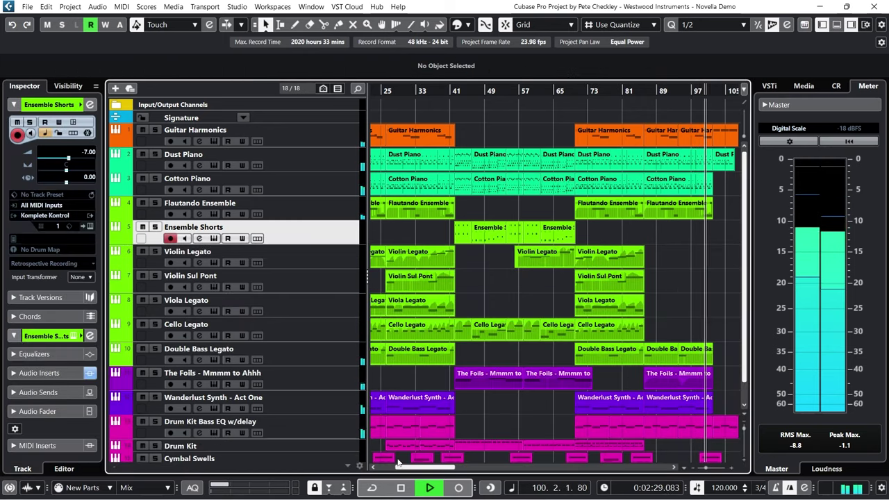
{"action": "left_click", "coordinate": [400, 488]}
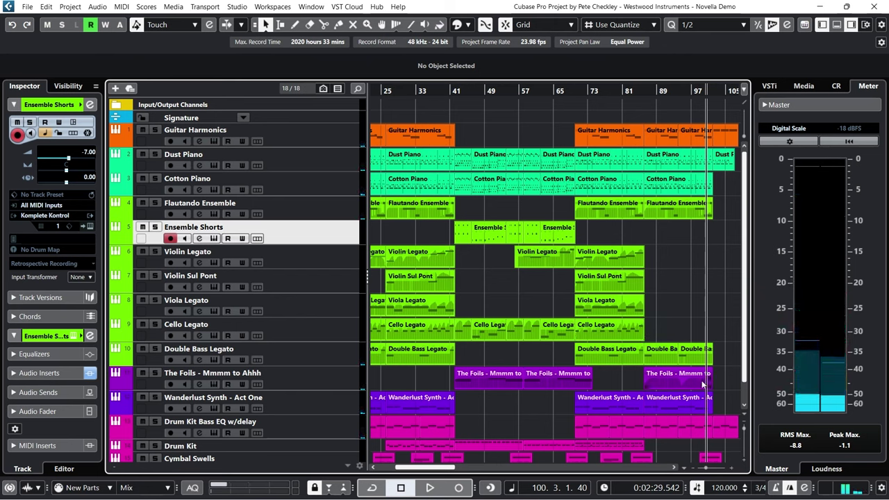
- Set the playback position to bar 102 and play the ending of the arrangement
{"action": "left_click", "coordinate": [712, 92]}
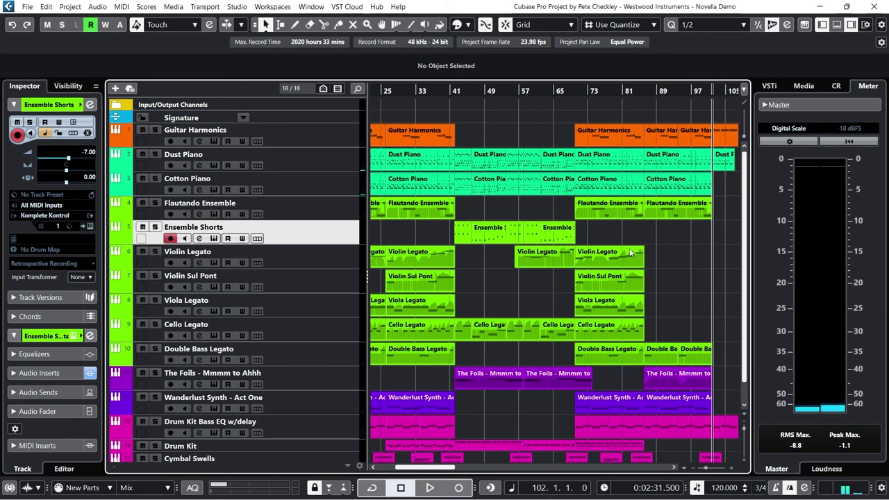
{"action": "left_click_drag", "start_coordinate": [426, 466], "coordinate": [447, 466]}
{"action": "left_click", "coordinate": [432, 487]}
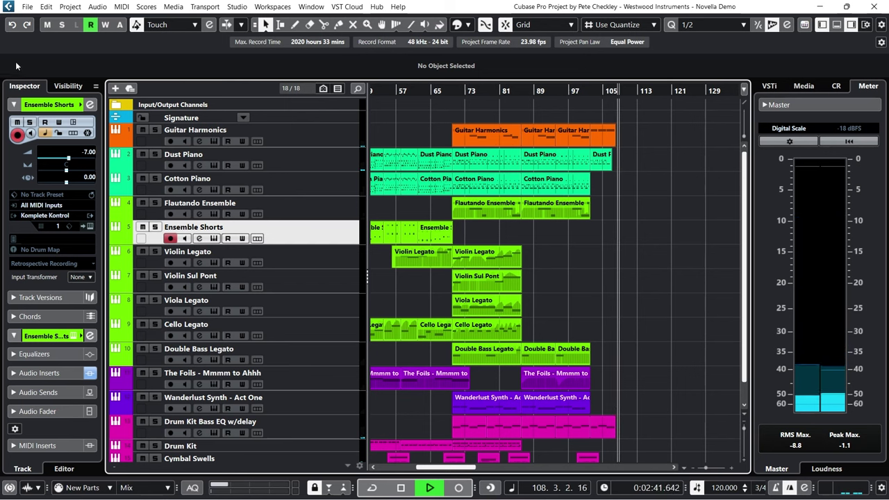
- Color the Stereo Out track inside the Input/Output Channels folder yellow and stop playback
{"action": "left_click", "coordinate": [115, 105]}
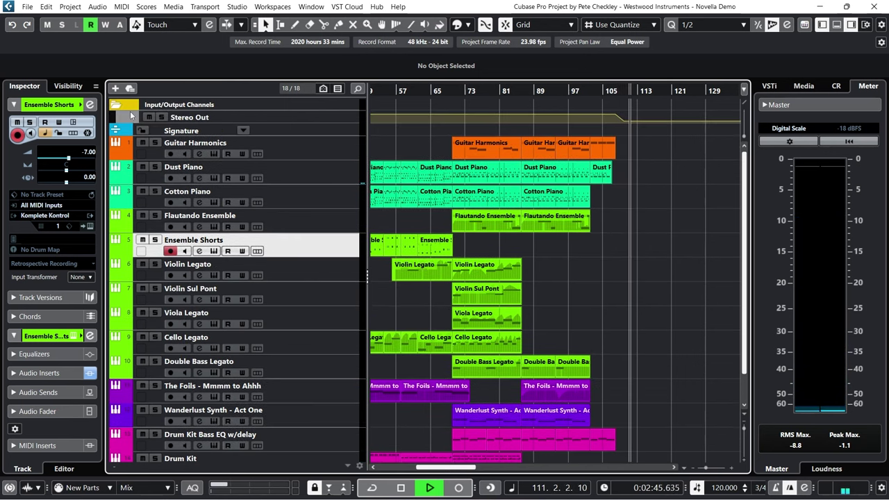
{"action": "left_click", "coordinate": [236, 119]}
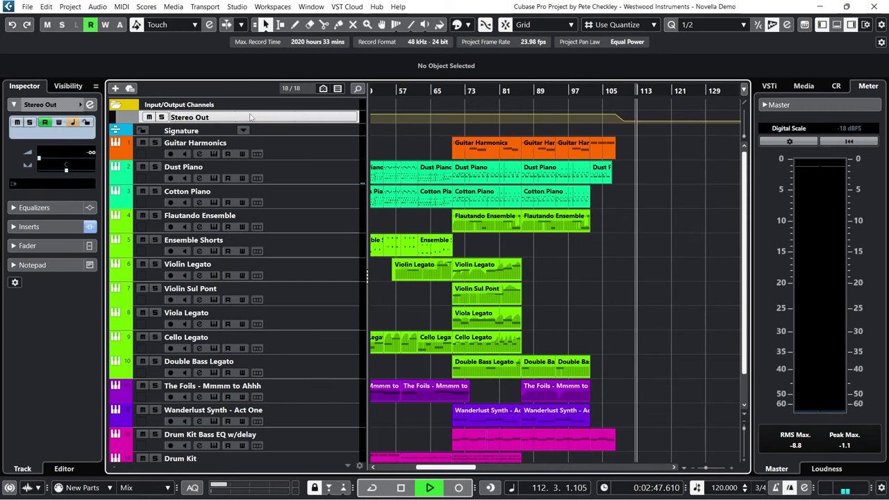
{"action": "left_click", "coordinate": [467, 26]}
{"action": "left_click", "coordinate": [464, 108]}
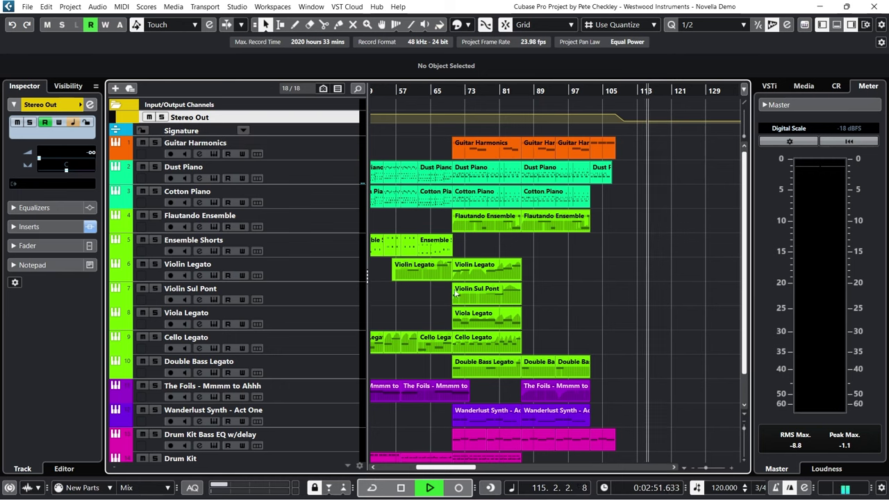
{"action": "key", "text": "space"}
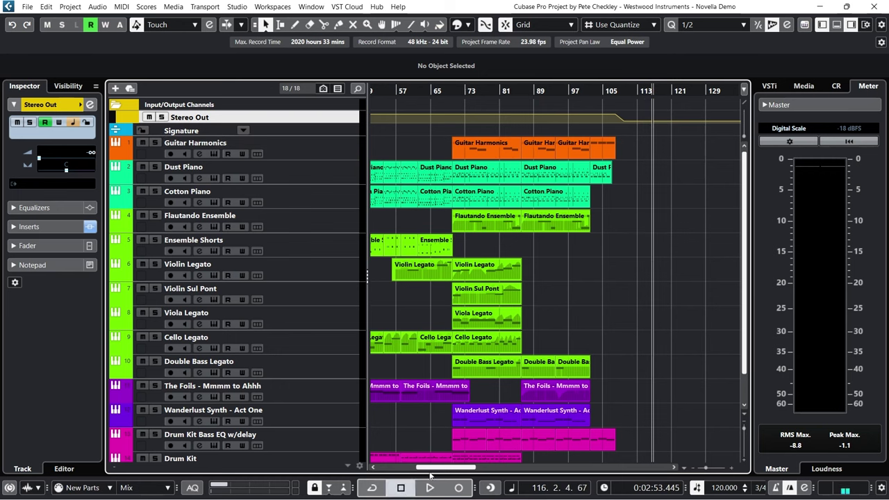
{"action": "scroll", "coordinate": [620, 313], "scroll_direction": "down", "scroll_amount": 2}
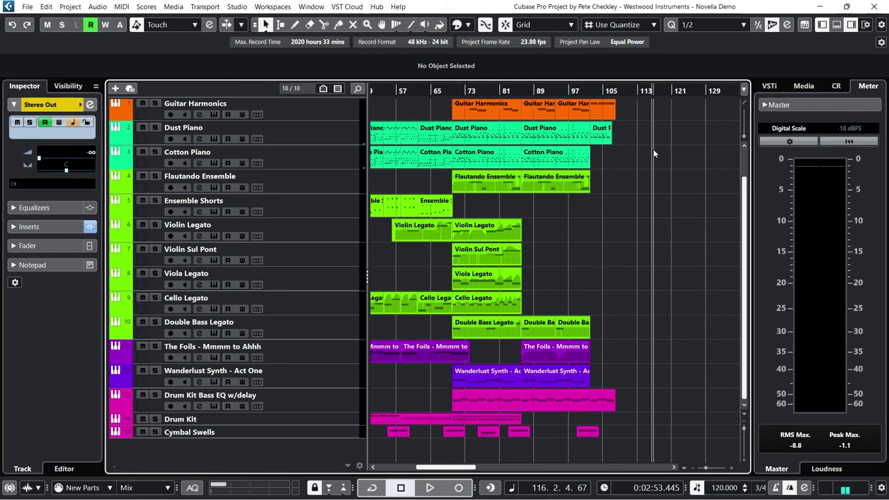
{"action": "scroll", "coordinate": [603, 225], "scroll_direction": "up", "scroll_amount": 2}
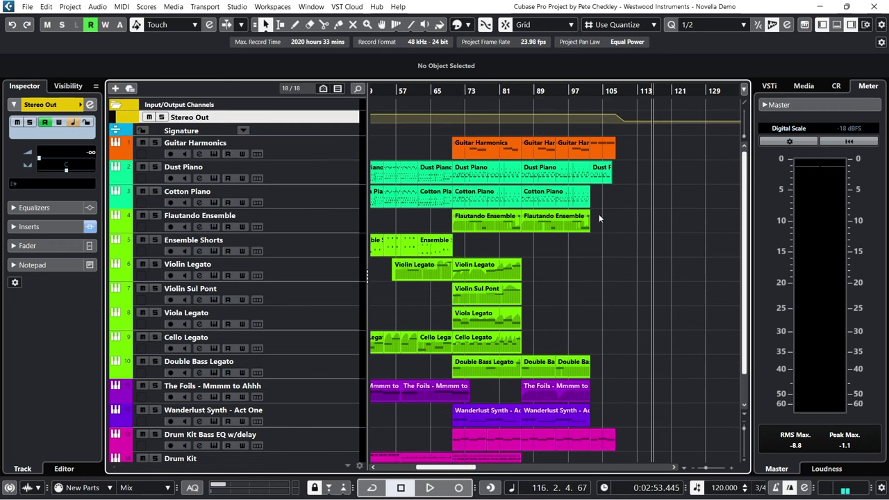
{"action": "scroll", "coordinate": [583, 243], "scroll_direction": "down", "scroll_amount": 1}
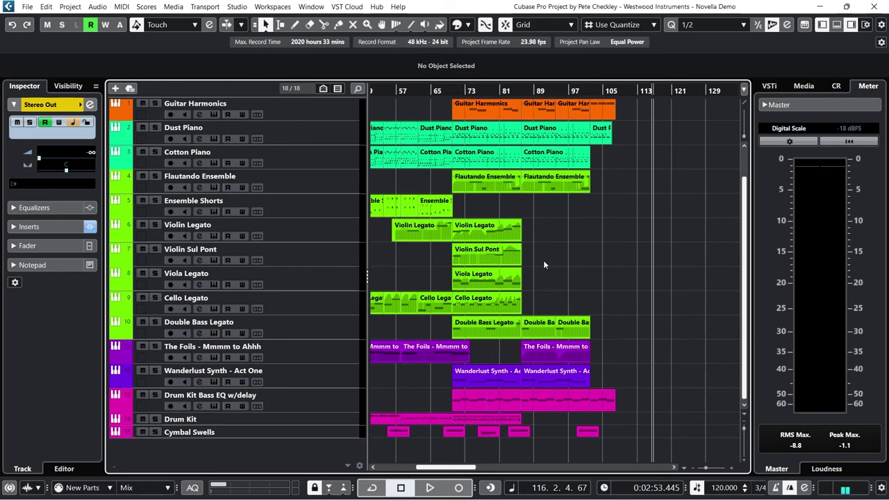
{"action": "scroll", "coordinate": [543, 264], "scroll_direction": "up", "scroll_amount": 1}
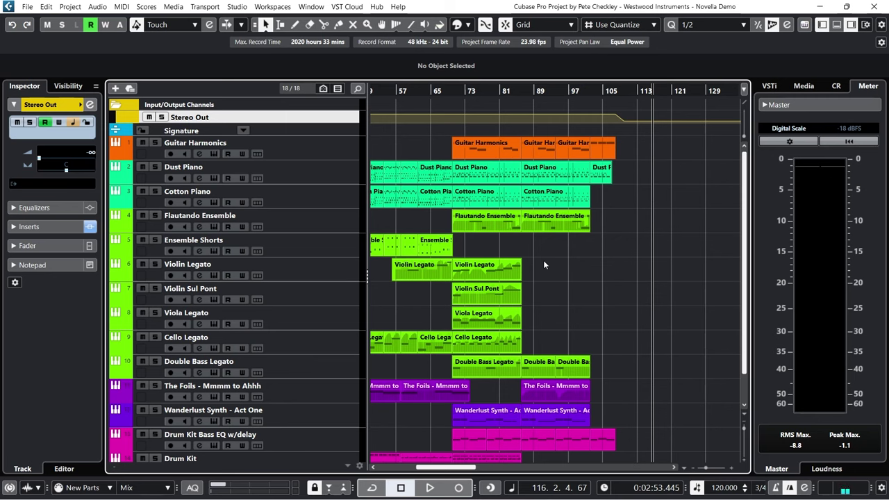